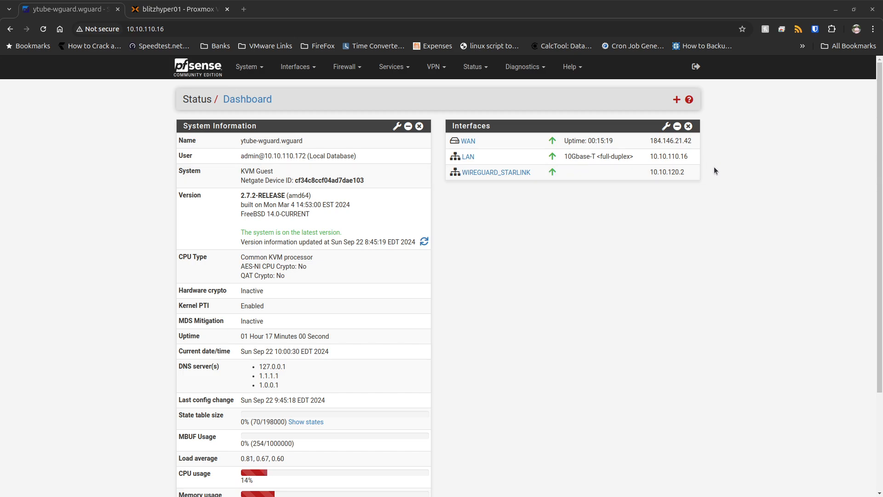
# Review the dashboard's interface details, WAN address, current date and time, and system uptime.
pyautogui.moveTo(637, 157); pyautogui.dragTo(473, 158)
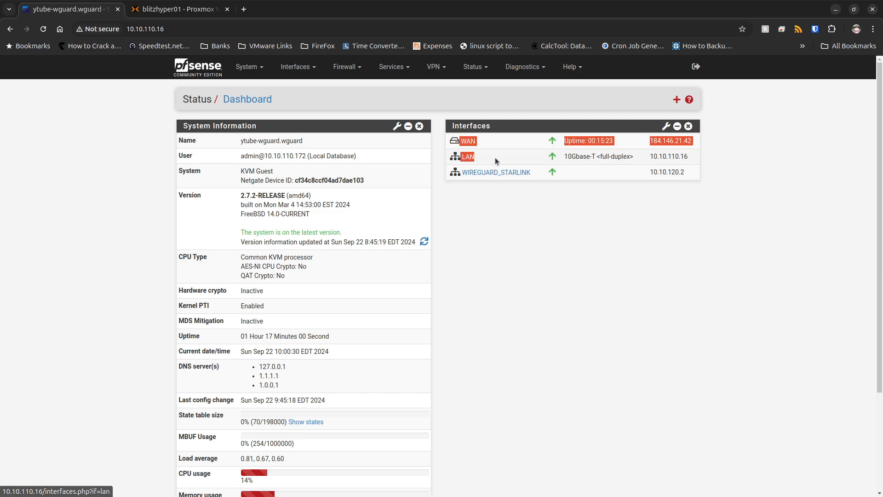
pyautogui.click(694, 157)
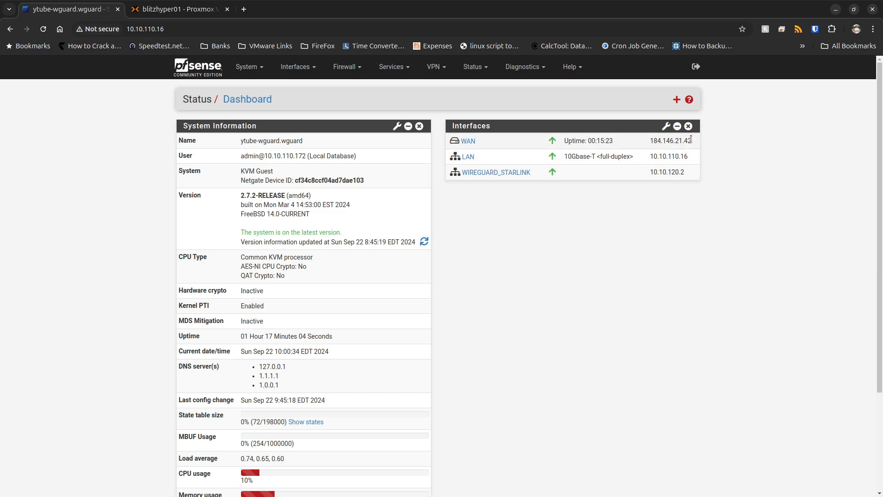
pyautogui.moveTo(697, 141); pyautogui.dragTo(649, 141)
pyautogui.click(463, 314)
pyautogui.moveTo(240, 351); pyautogui.dragTo(334, 352)
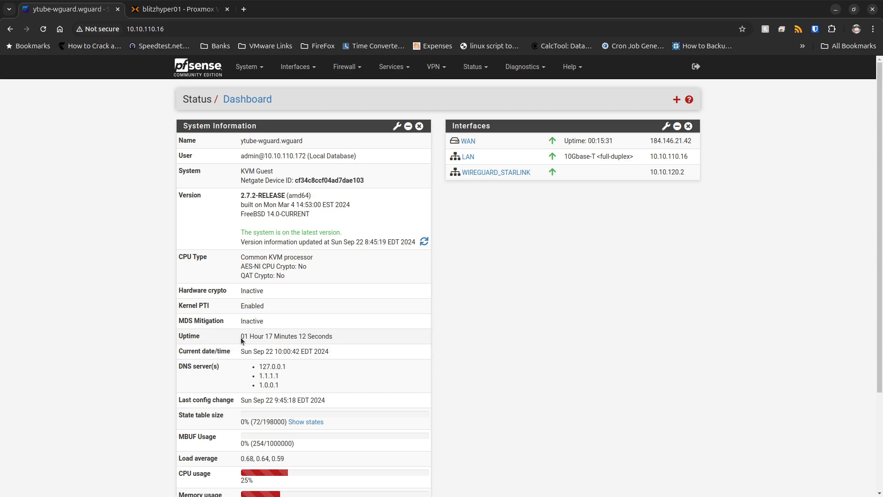
pyautogui.moveTo(241, 337); pyautogui.dragTo(336, 338)
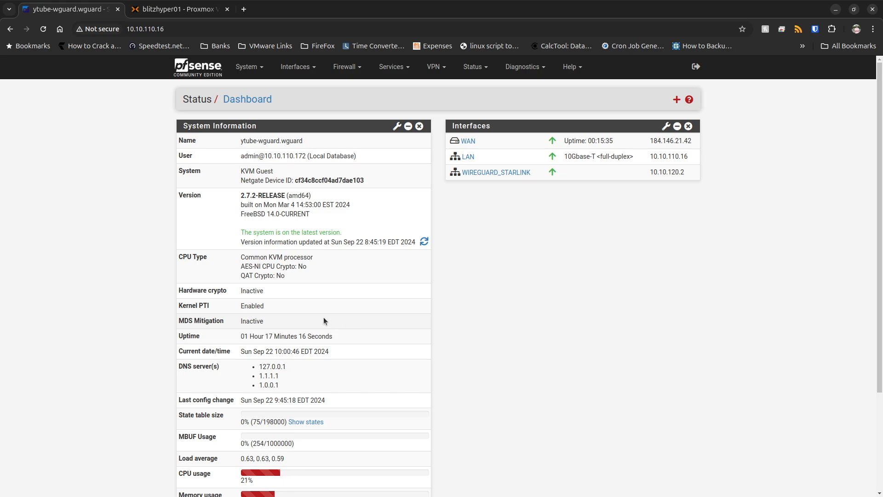
pyautogui.scroll(-3, 324, 321)
pyautogui.scroll(3, 324, 317)
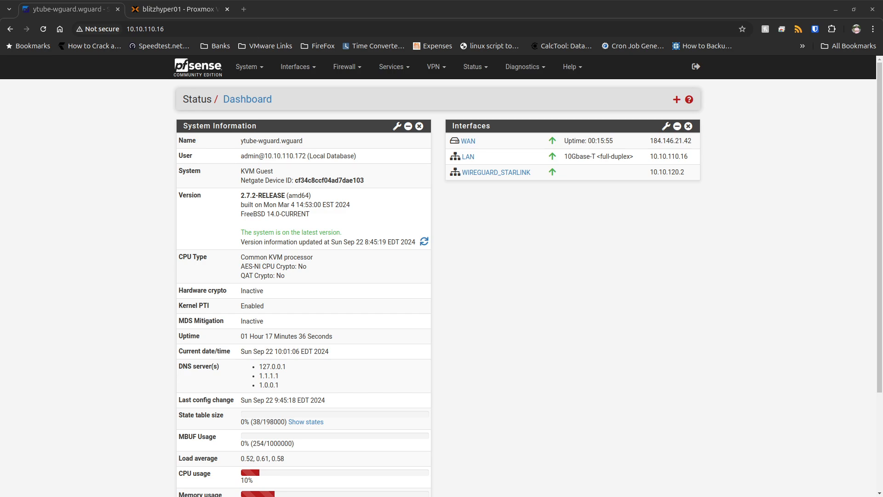
# In the advanced admin access settings, set SSHd Key Only to Public Key Only and save.
pyautogui.click(249, 67)
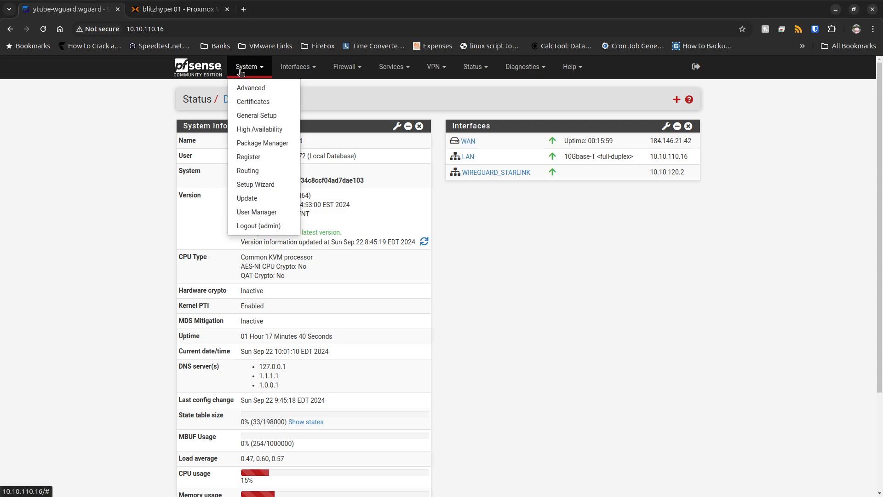
pyautogui.click(251, 92)
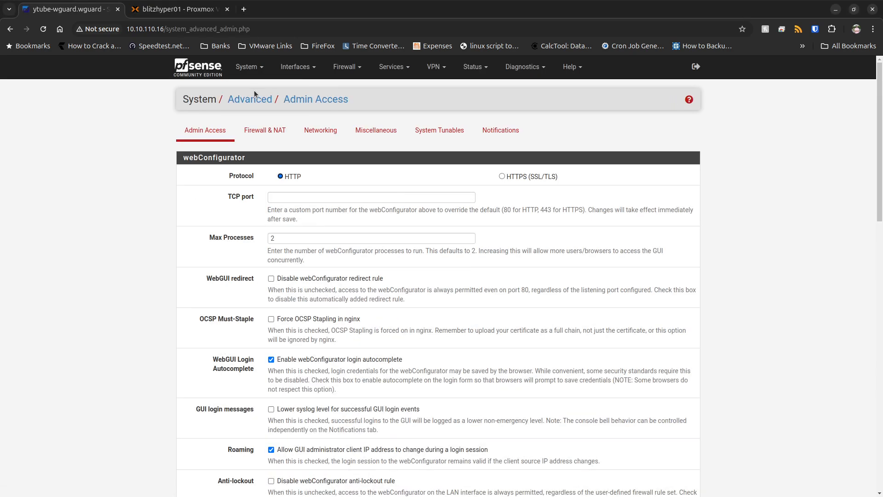
pyautogui.scroll(-10, 150, 409)
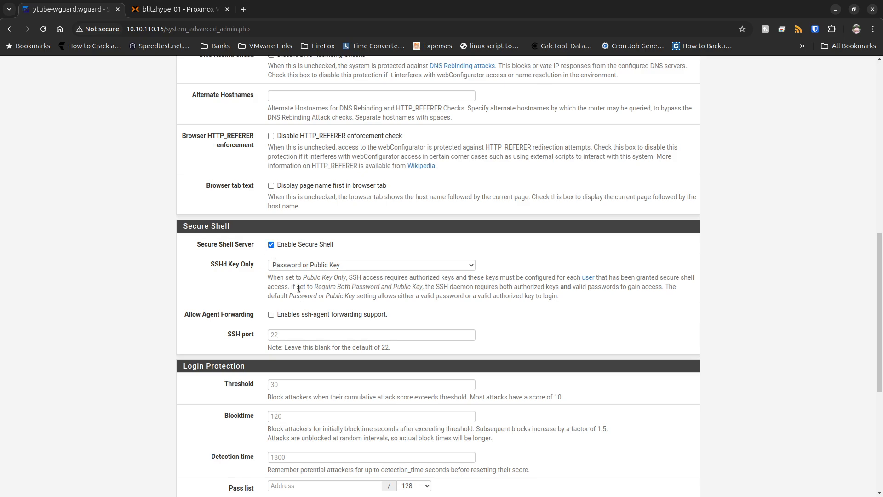
pyautogui.click(295, 265)
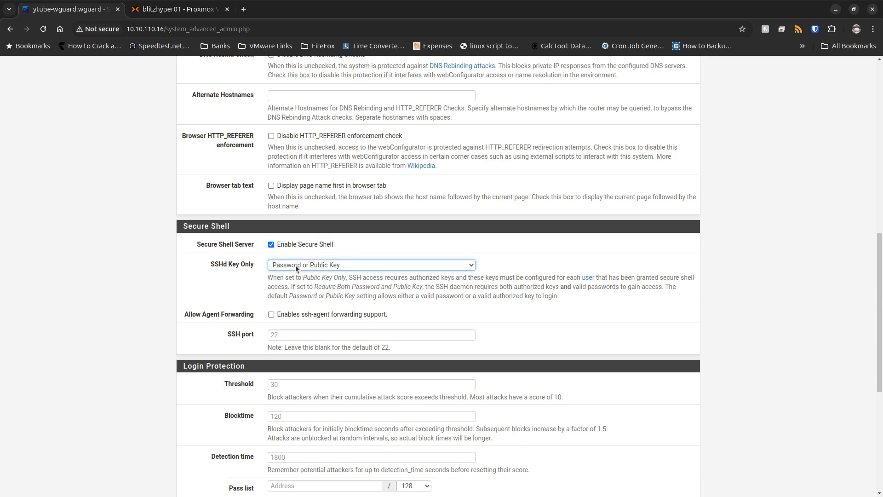
pyautogui.click(300, 285)
pyautogui.scroll(-3, 170, 395)
pyautogui.scroll(-3, 171, 395)
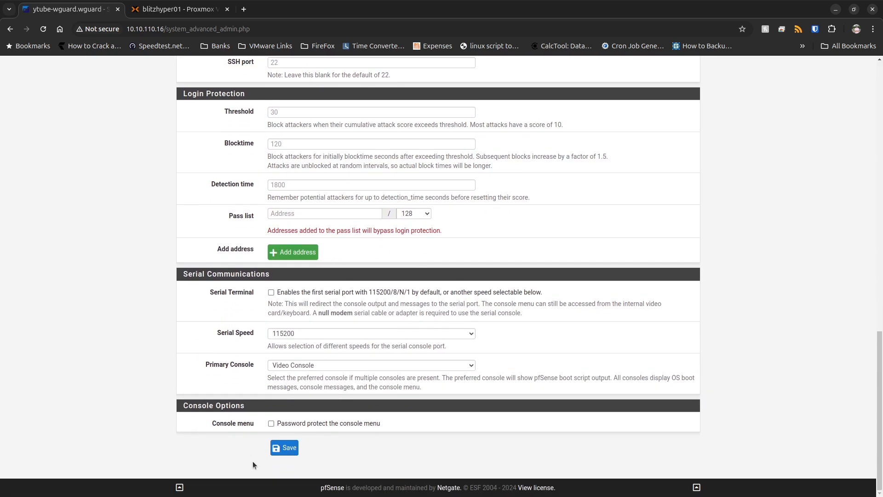
pyautogui.click(288, 448)
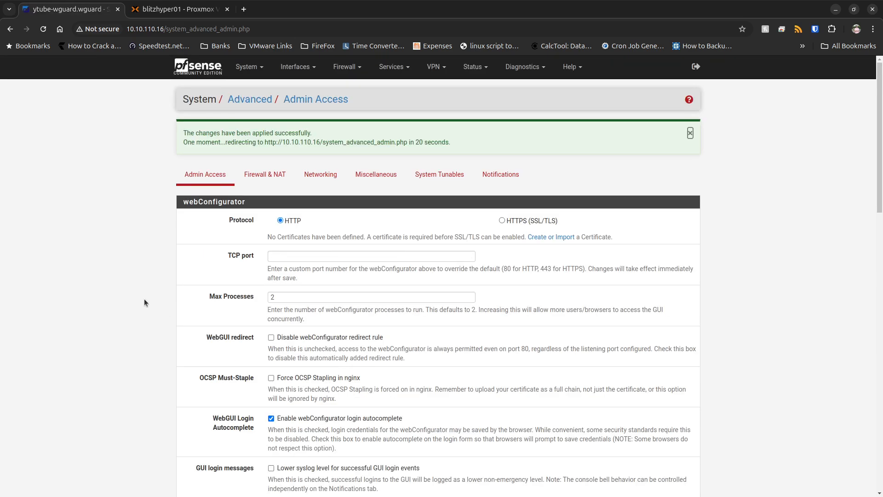
# Go to the User Manager and sign in again as admin with the account password.
pyautogui.click(249, 67)
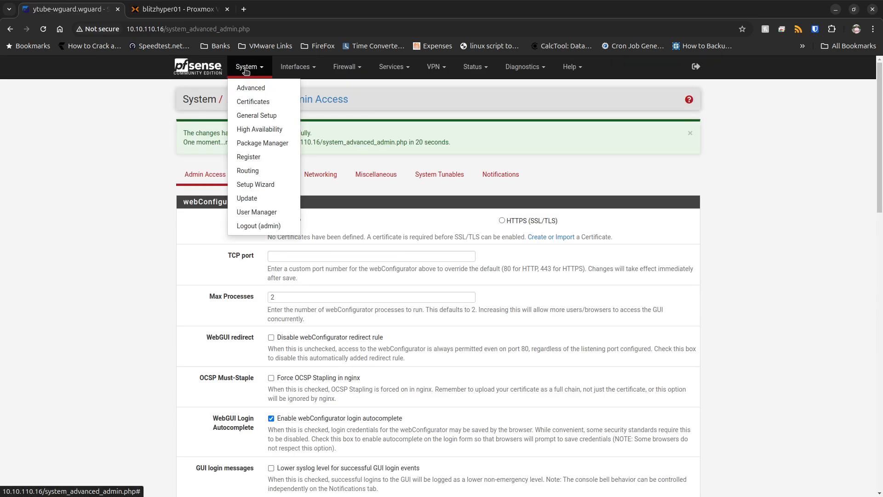
pyautogui.click(275, 210)
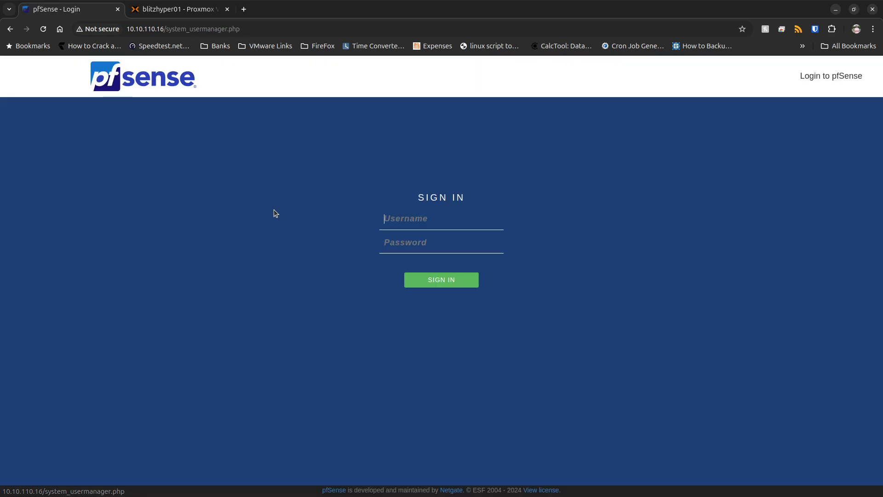
pyautogui.click(430, 224)
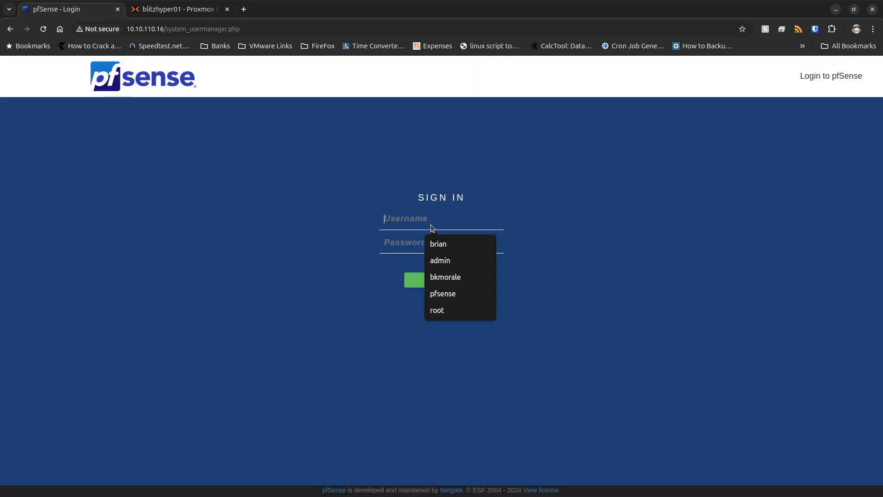
pyautogui.write('admin')
pyautogui.press('Tab')
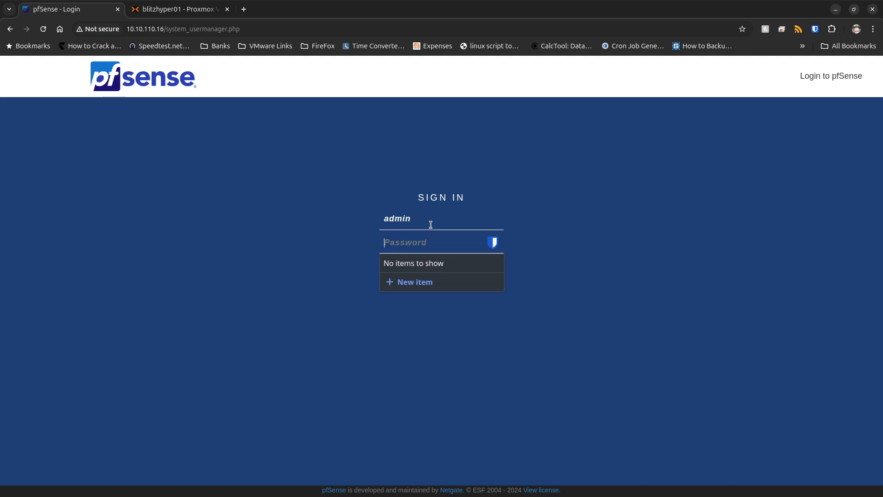
pyautogui.write('********')
pyautogui.press('Return')
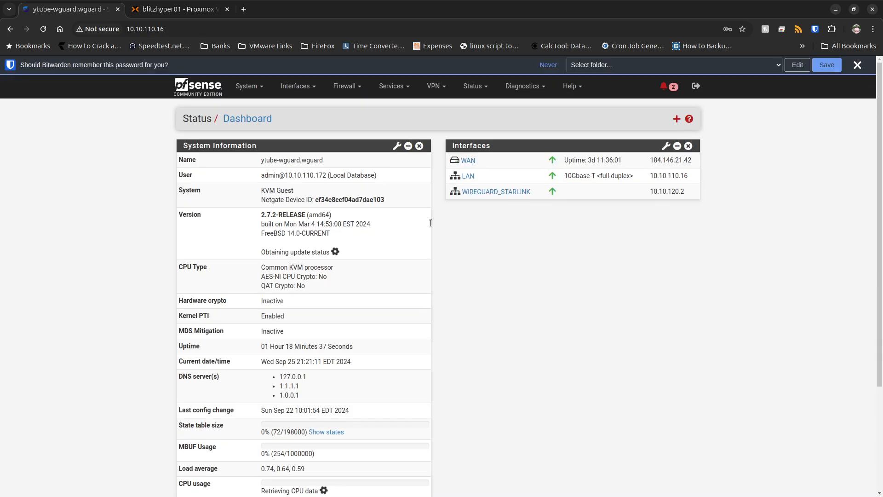
# Check the saved SSHd Key Only setting in the advanced admin access settings.
pyautogui.click(248, 86)
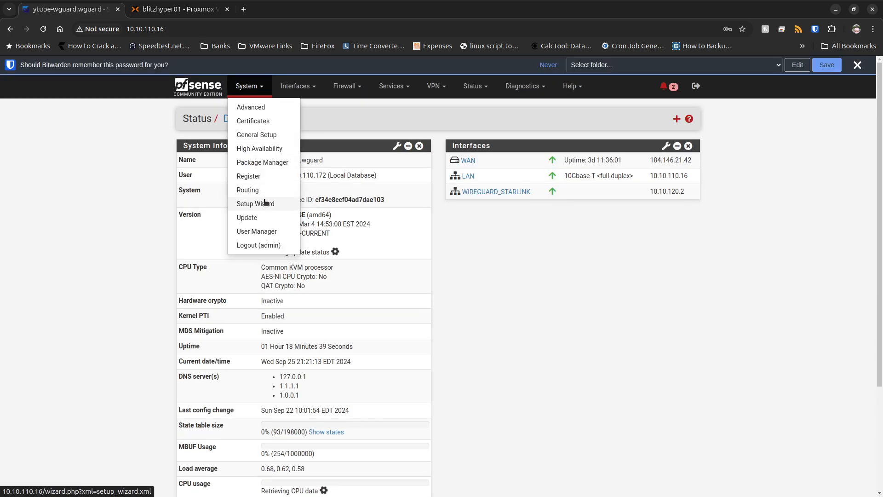
pyautogui.click(250, 107)
pyautogui.scroll(-12, 378, 338)
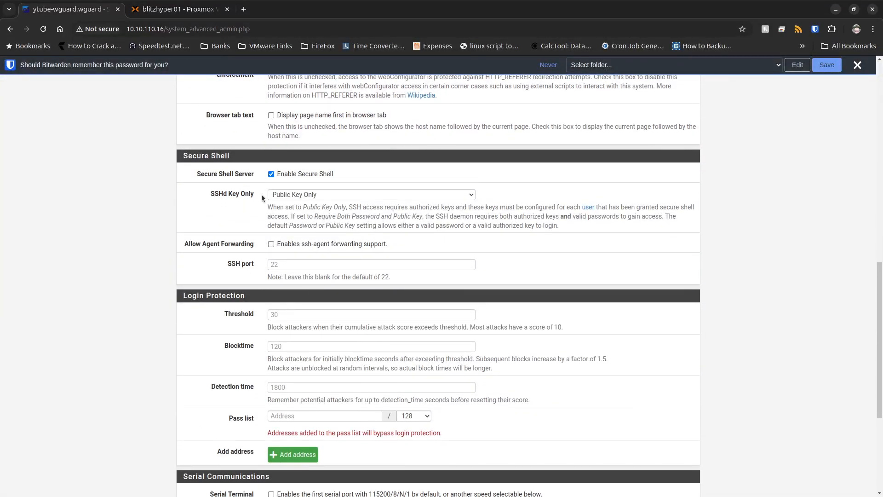
pyautogui.scroll(12, 264, 286)
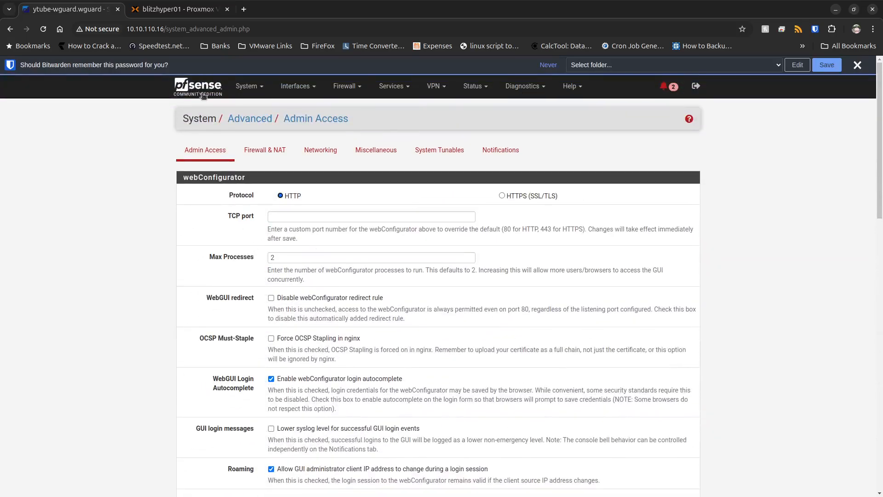
# Edit the admin user in the User Manager, paste the SSH public key into Authorized SSH Keys, and save the user.
pyautogui.click(251, 86)
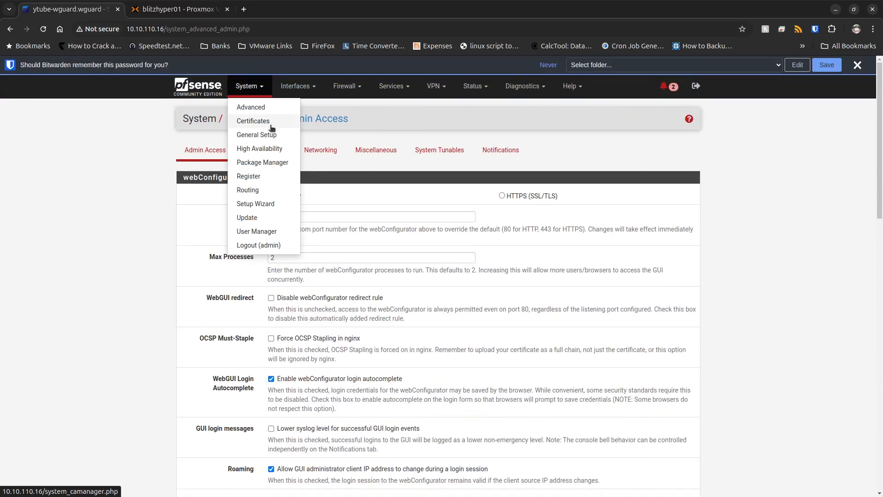
pyautogui.click(268, 232)
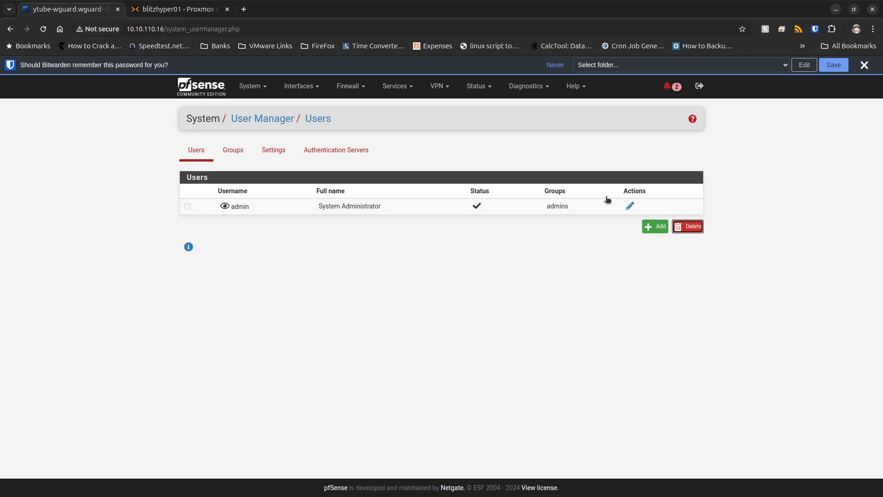
pyautogui.click(631, 206)
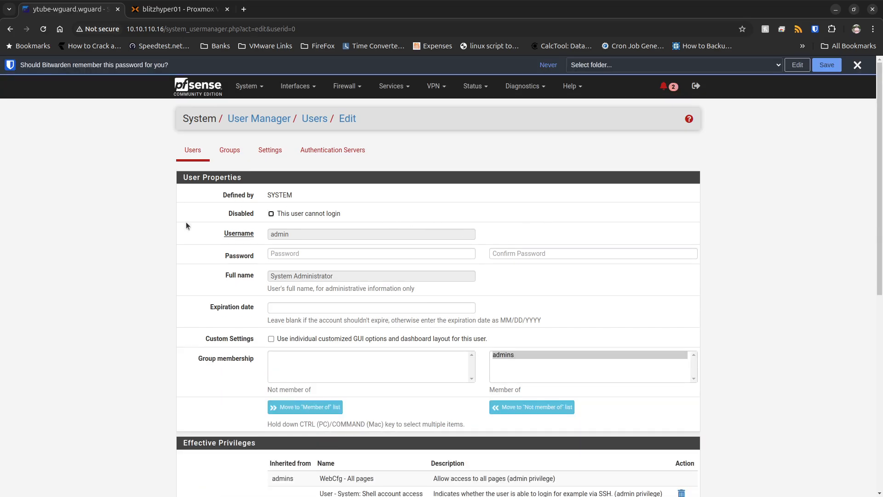
pyautogui.scroll(-8, 186, 221)
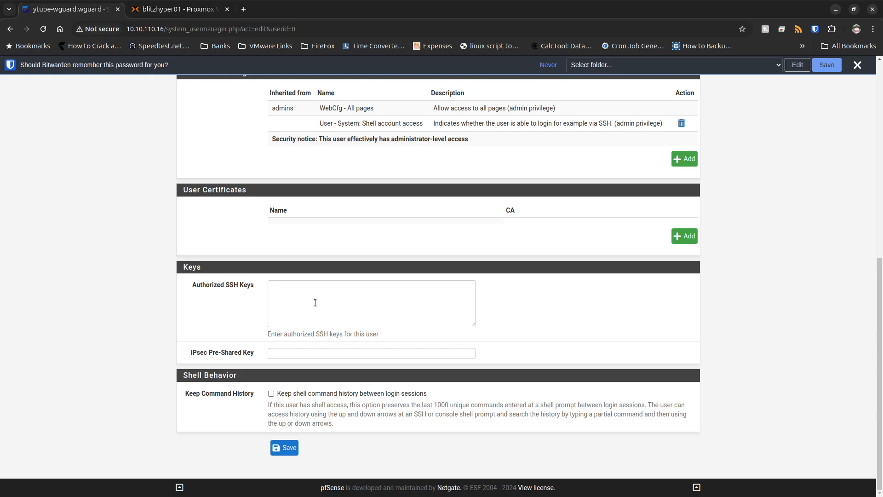
pyautogui.click(315, 302)
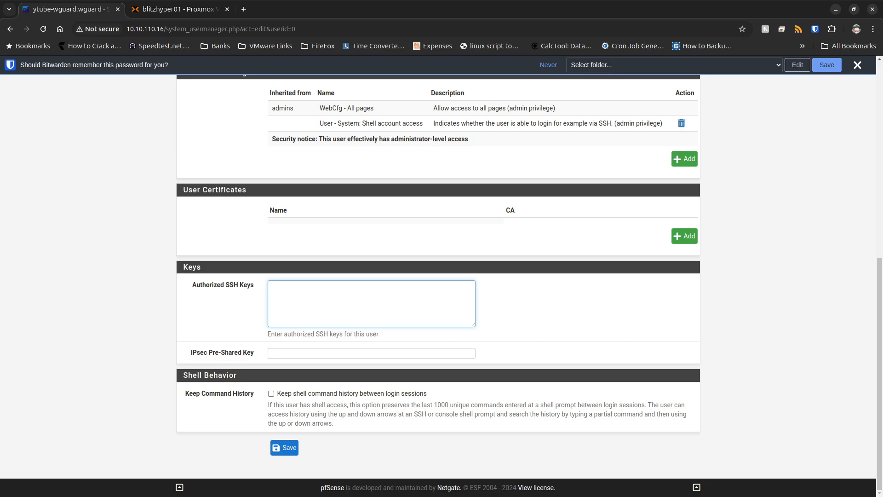
pyautogui.hotkey('alt', 'Tab')
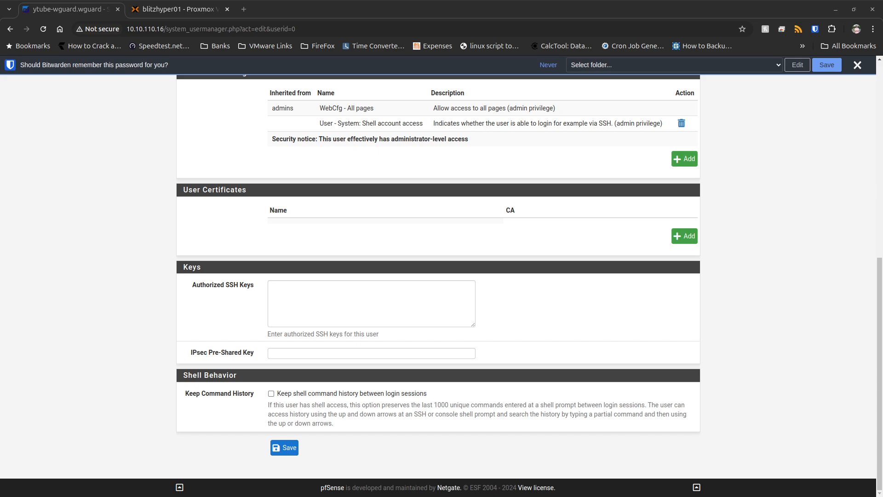
pyautogui.click(371, 304)
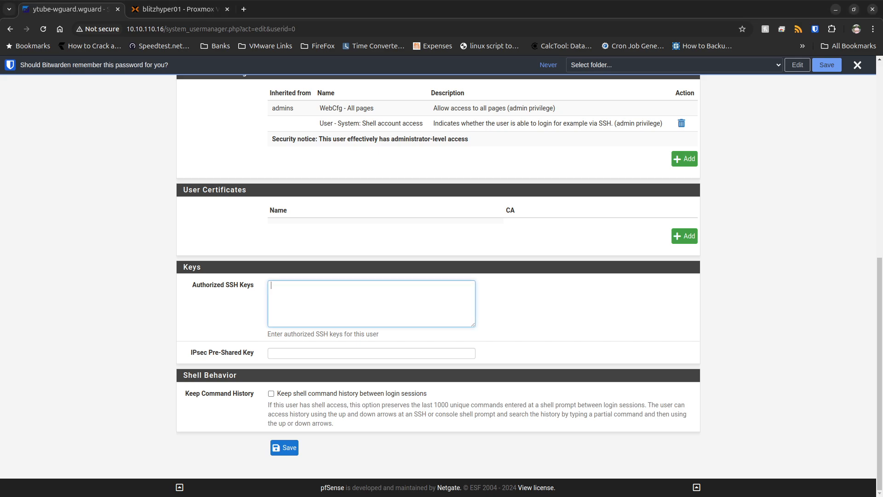
pyautogui.hotkey('ctrl', 'v')
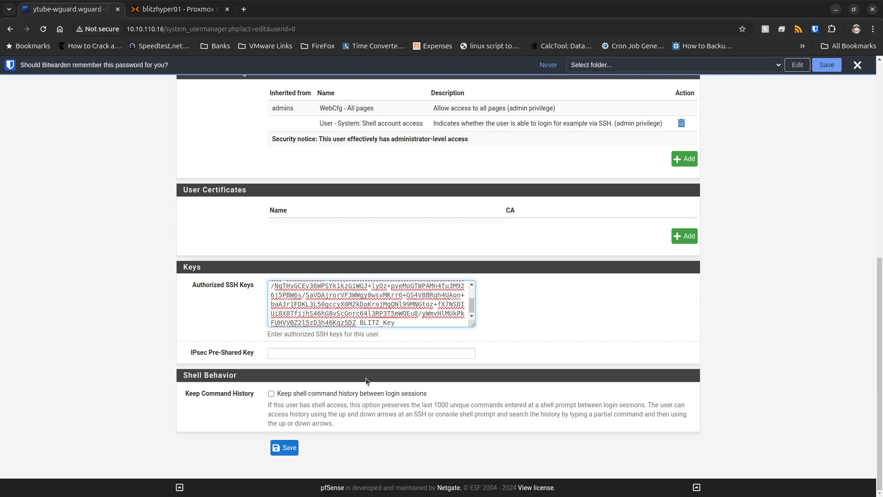
pyautogui.click(290, 448)
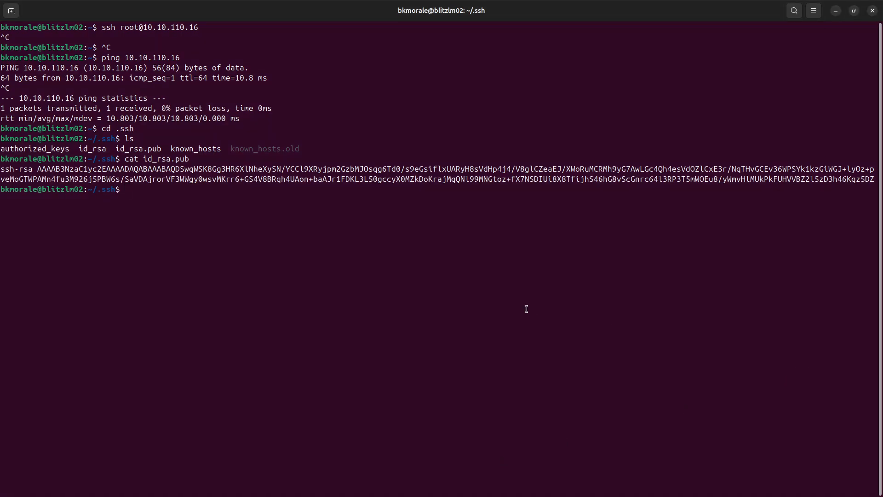
# Clear the terminal's output and restore its window to a smaller size over the browser.
pyautogui.press('Return')
pyautogui.press('Return')
pyautogui.press('Return')
pyautogui.press('Return')
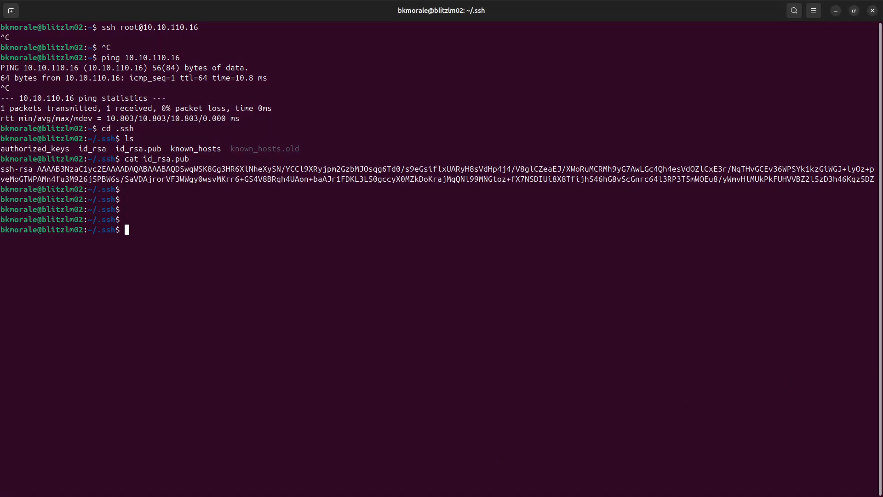
pyautogui.write('c;ear')
pyautogui.press('BackSpace')
pyautogui.press('BackSpace')
pyautogui.press('BackSpace')
pyautogui.press('BackSpace')
pyautogui.press('BackSpace')
pyautogui.write('clear')
pyautogui.press('Return')
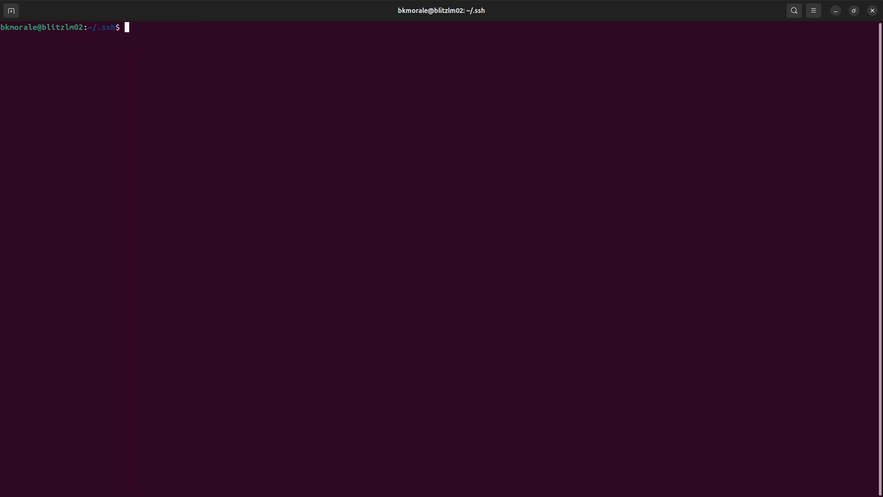
pyautogui.doubleClick(303, 17)
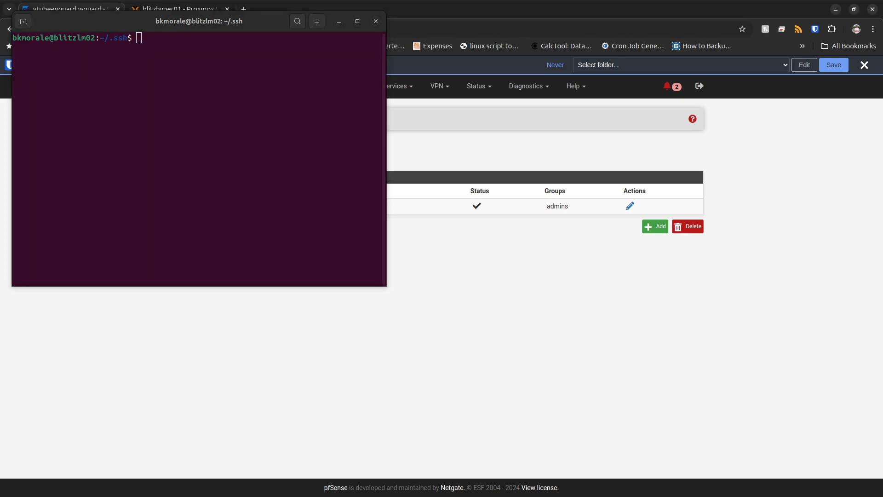
# Open the pfSense dashboard in the browser and check the LAN interface's IP address.
pyautogui.click(201, 86)
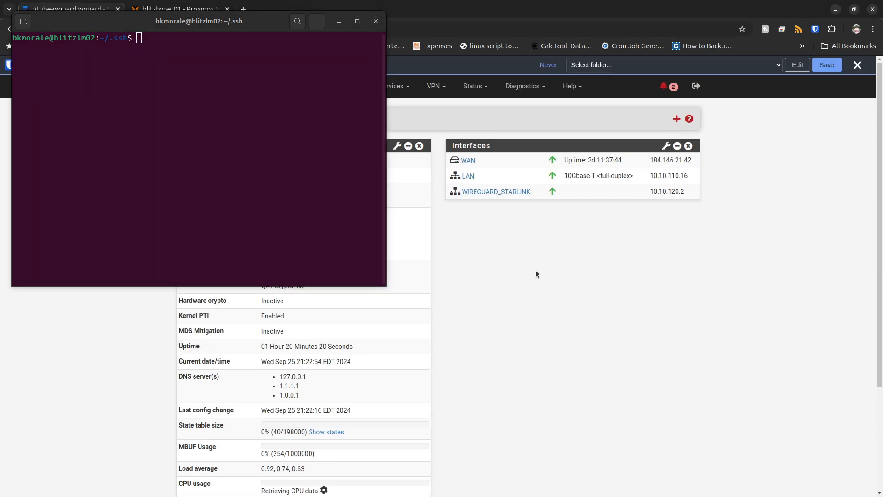
pyautogui.moveTo(650, 176); pyautogui.dragTo(686, 177)
pyautogui.doubleClick(686, 178)
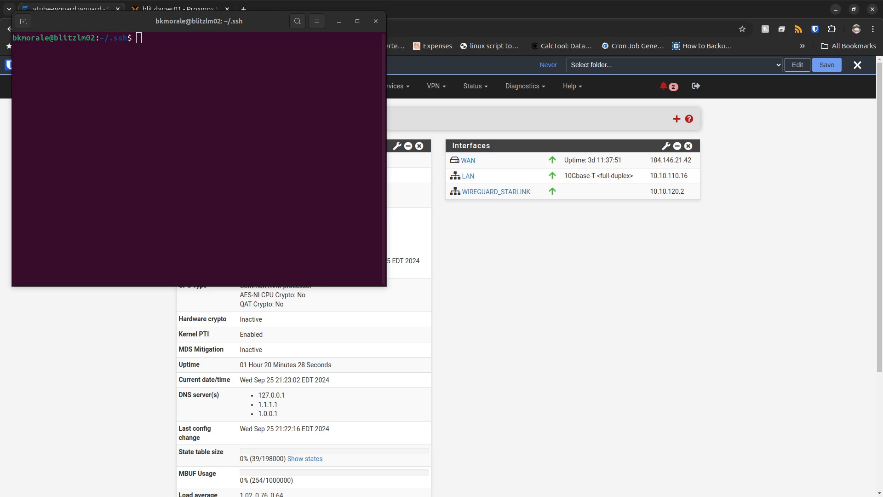
pyautogui.hotkey('alt', 'Tab')
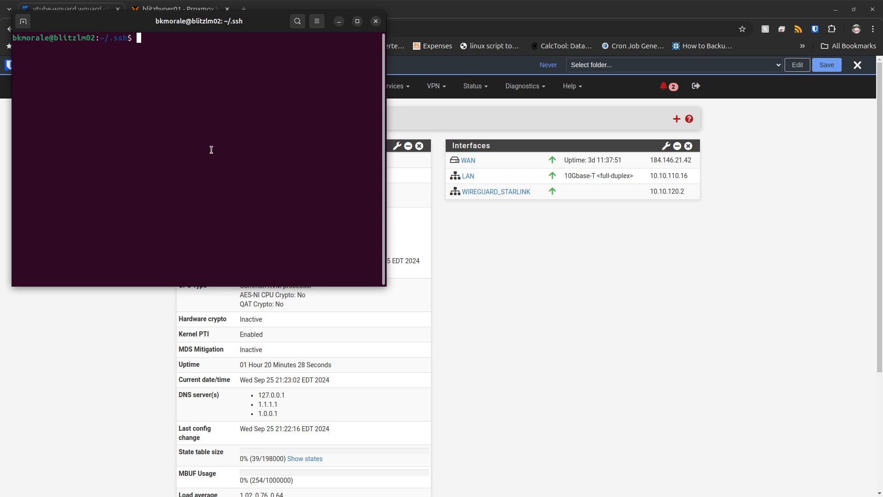
pyautogui.write('ssh root@10.10.110.15')
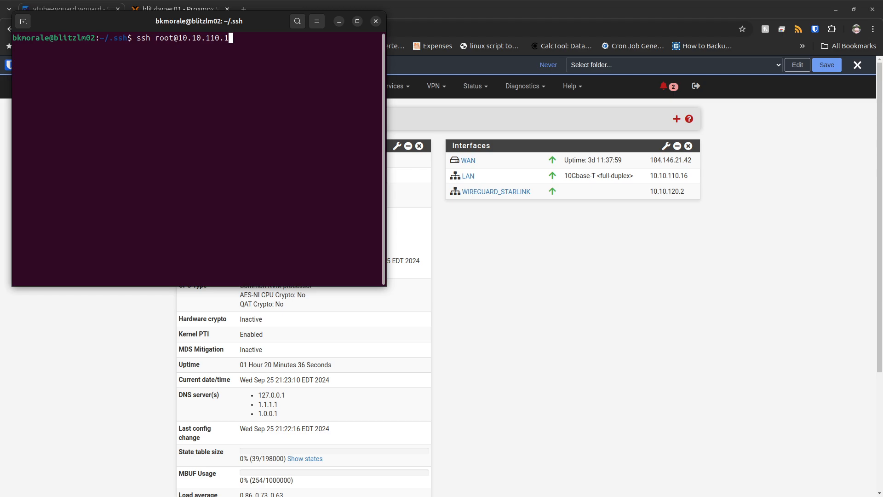
pyautogui.press('Return')
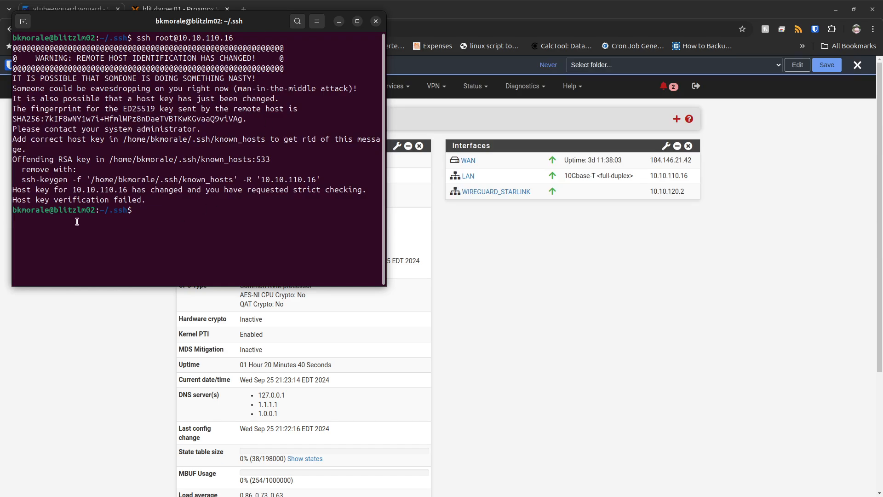
# Remove the outdated host keys of 10.10.110.16 from the known_hosts file with the suggested ssh-keygen -R command.
pyautogui.moveTo(21, 183); pyautogui.dragTo(320, 179)
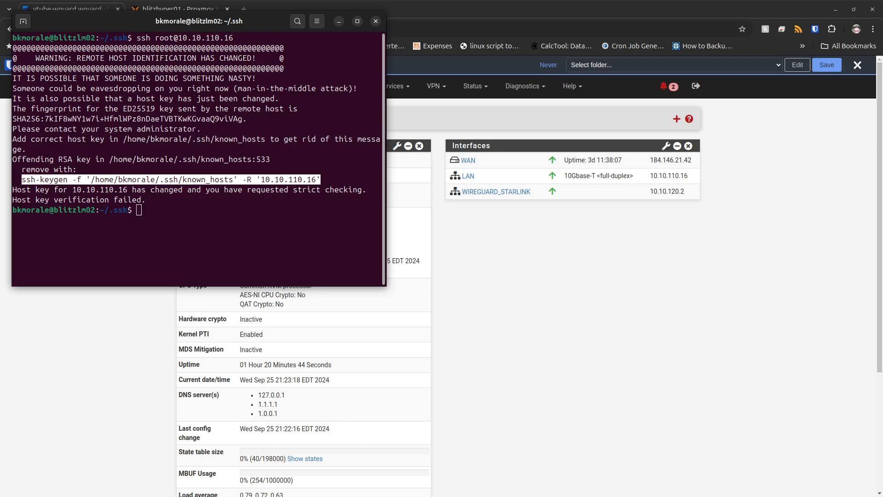
pyautogui.hotkey('ctrl', 'shift', 'v')
pyautogui.press('Return')
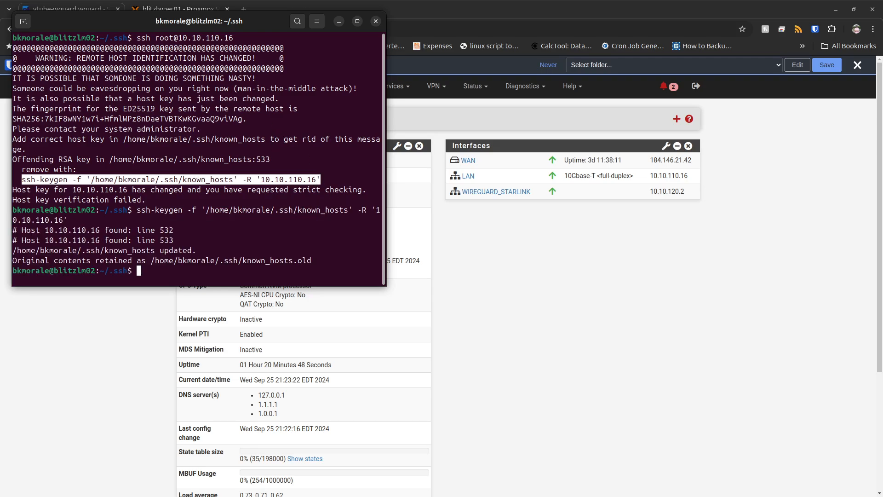
pyautogui.write('clear')
pyautogui.press('Return')
pyautogui.press('Up')
pyautogui.press('Up')
pyautogui.press('Up')
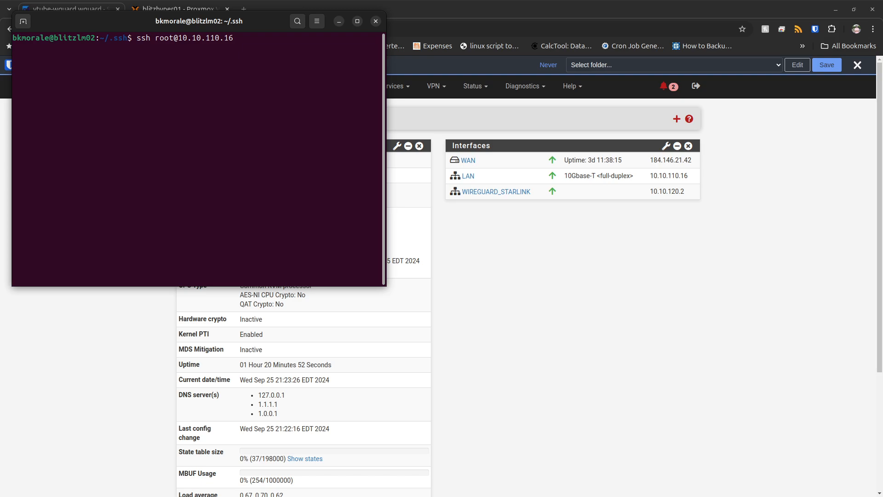
pyautogui.press('Return')
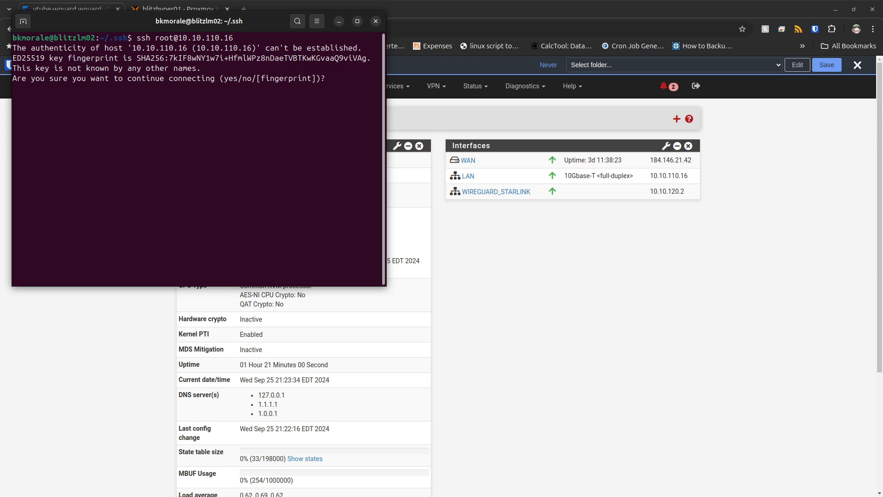
# Accept the firewall's host key fingerprint with yes and open the pfSense shell with option 8.
pyautogui.write('yes')
pyautogui.press('Return')
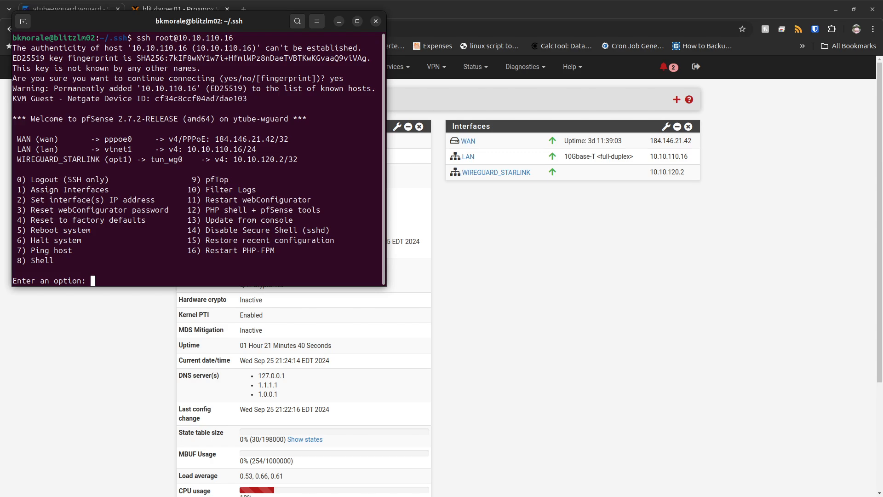
pyautogui.write('8')
pyautogui.press('Return')
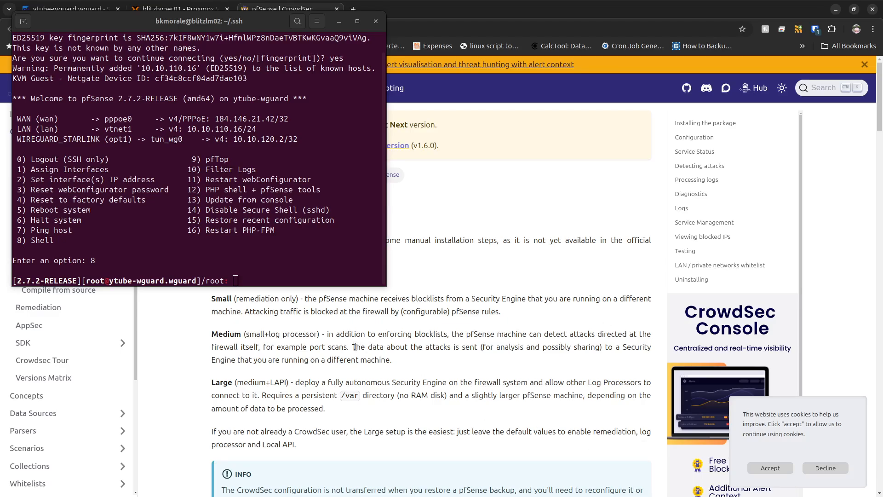
# Open the release page linked in CrowdSec's pfSense installation guide and examine the package assets of the crowdsec 1.6.2 release.
pyautogui.scroll(-3, 355, 346)
pyautogui.scroll(-6, 355, 346)
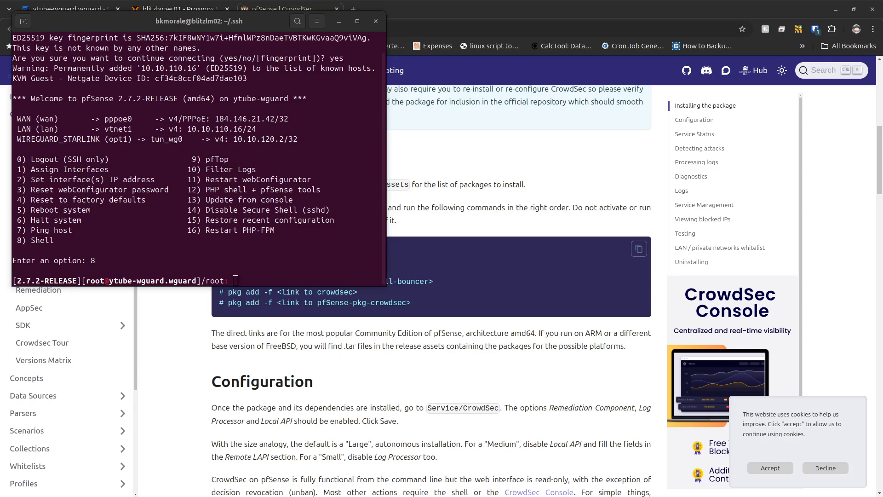
pyautogui.click(519, 277)
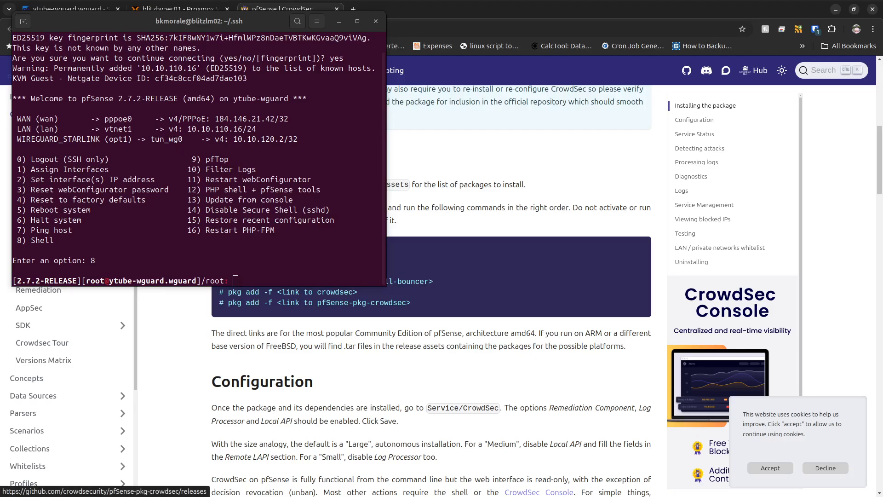
pyautogui.middleClick(299, 184)
pyautogui.click(387, 7)
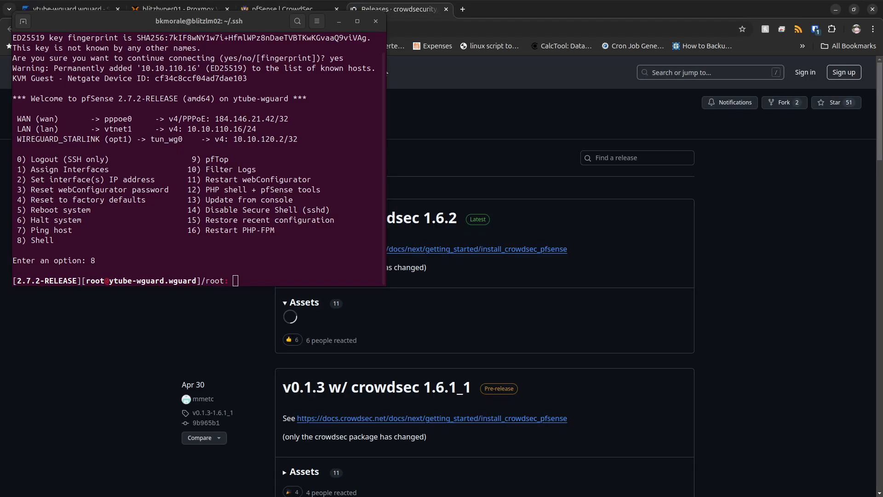
pyautogui.scroll(-3, 375, 342)
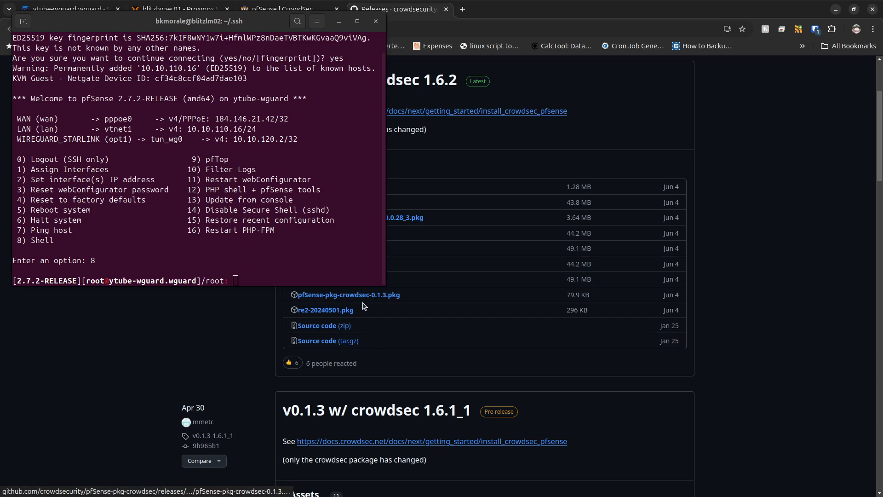
pyautogui.scroll(3, 364, 306)
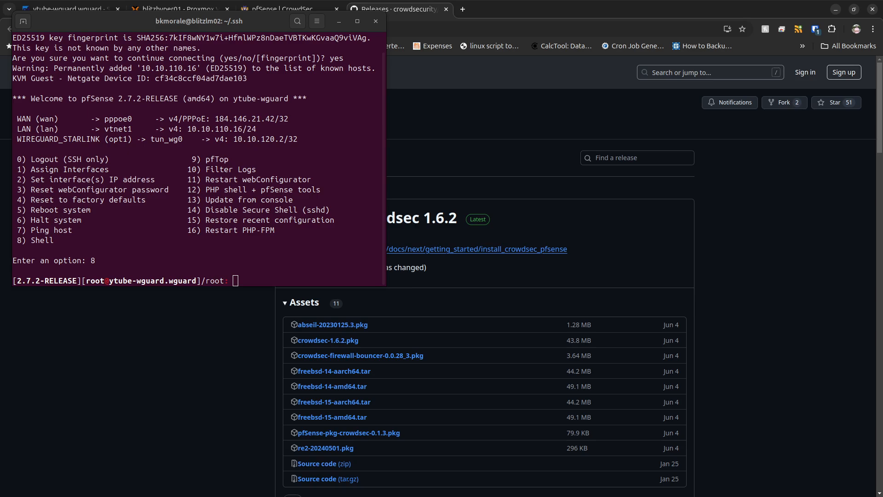
# Return to the installation guide, maximize the SSH terminal, and run setenv IGNORE_OSVERSION yes on the firewall.
pyautogui.click(285, 7)
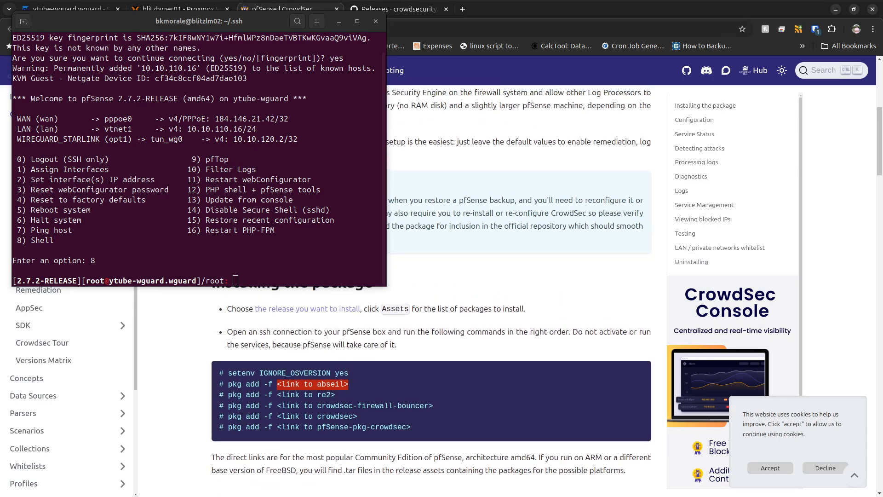
pyautogui.moveTo(388, 227); pyautogui.dragTo(440, 235)
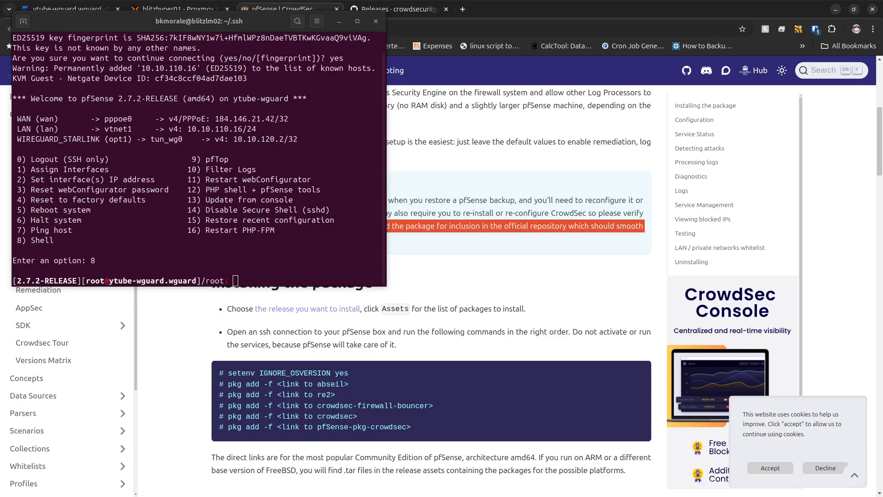
pyautogui.click(297, 251)
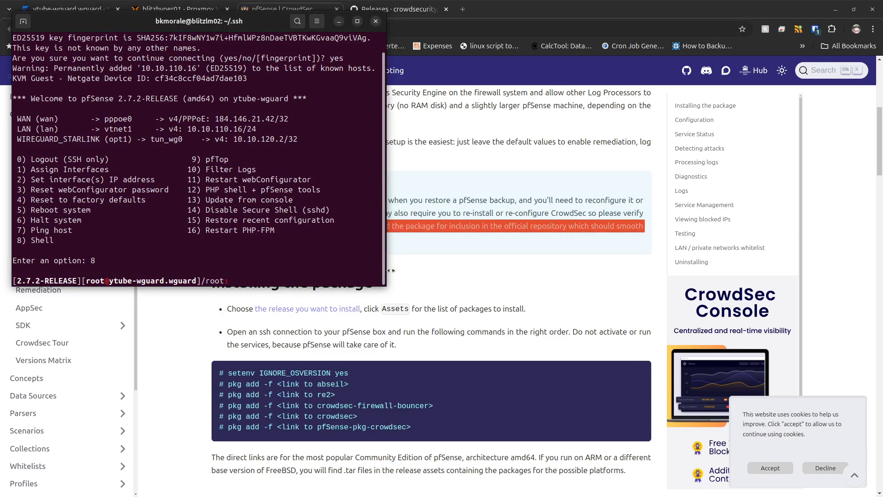
pyautogui.doubleClick(245, 23)
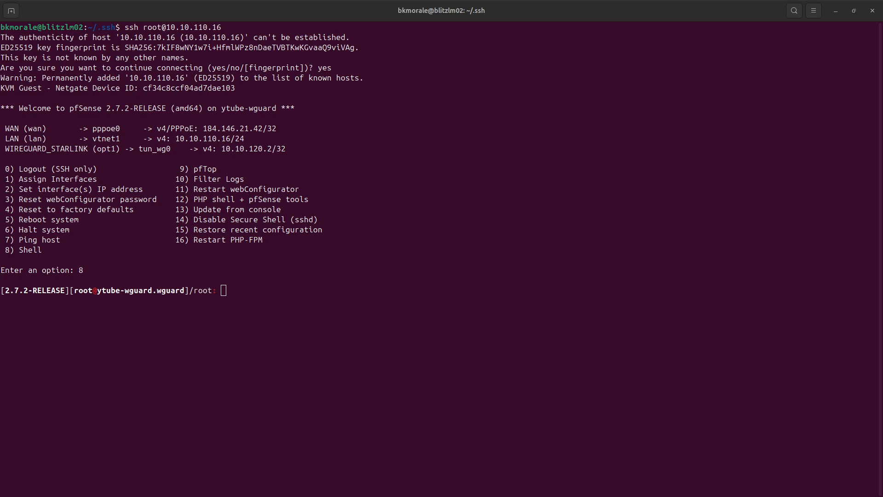
pyautogui.click(761, 377)
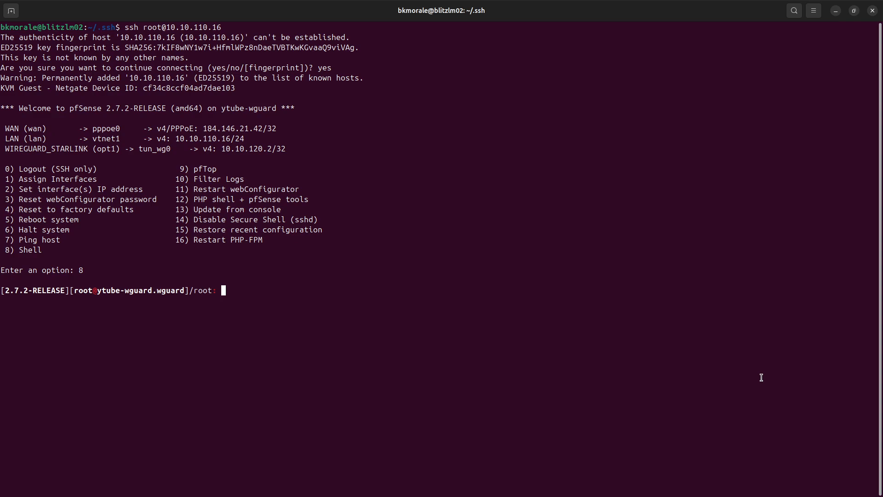
pyautogui.write('setenv IGNORE_OSVERSION yes')
pyautogui.press('Return')
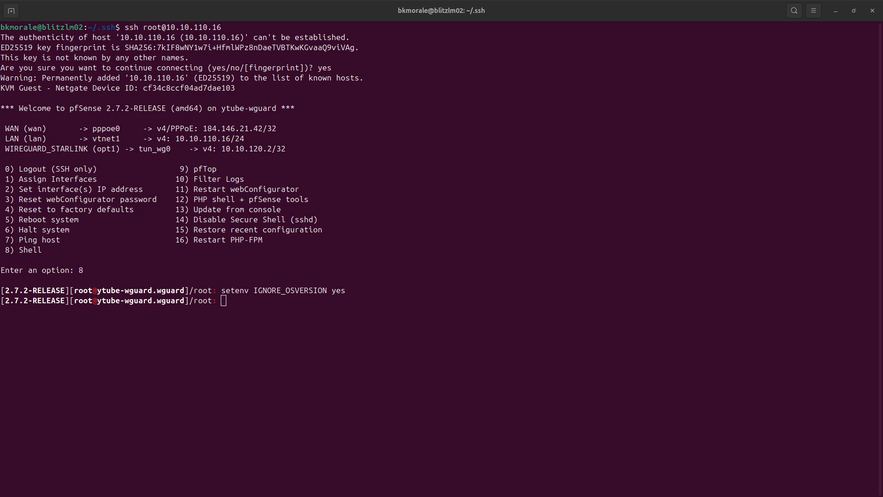
# Install the CrowdSec v0.1.3-1.6.2 release packages in the guide's order with pkg add -f, ending with pfSense-pkg-crowdsec-0.1.3.pkg.
pyautogui.click(459, 233)
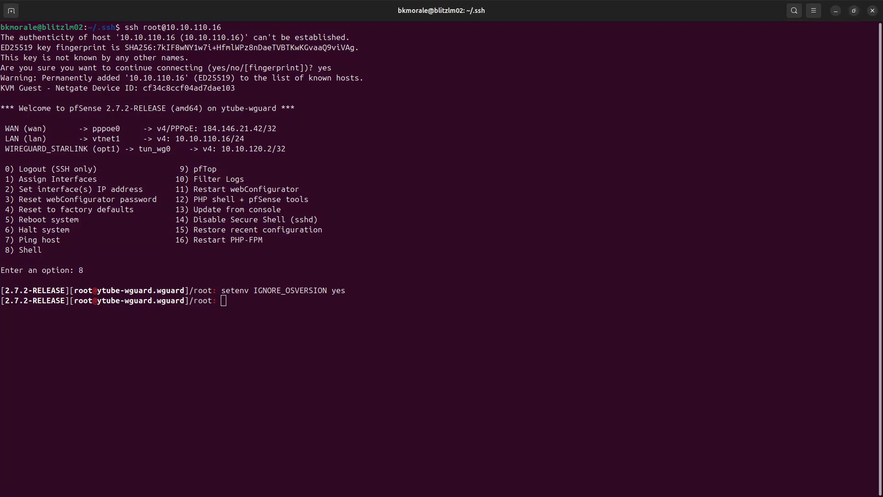
pyautogui.write('pkg add -f https://github.com/crowdsecurity/pfSense-pkg-crowdsec/releases/download/v0.1.3-1.6.2/abseil-20230125.3.pkg')
pyautogui.press('Return')
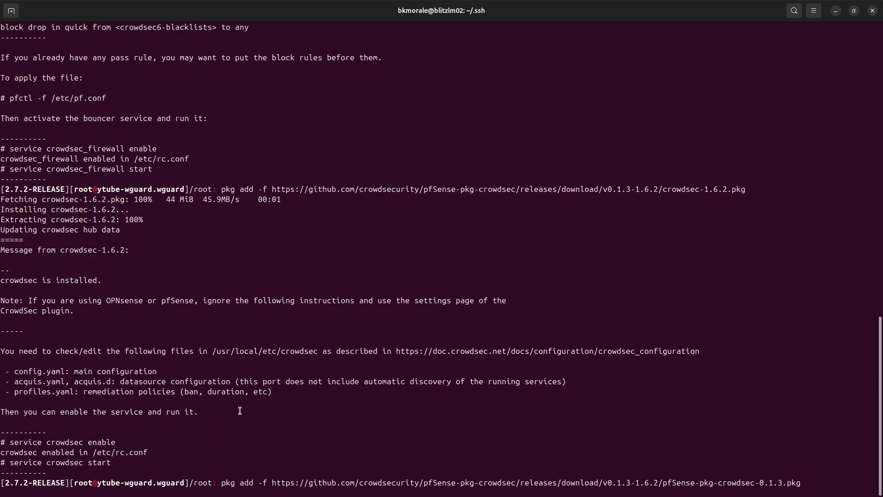
pyautogui.press('Return')
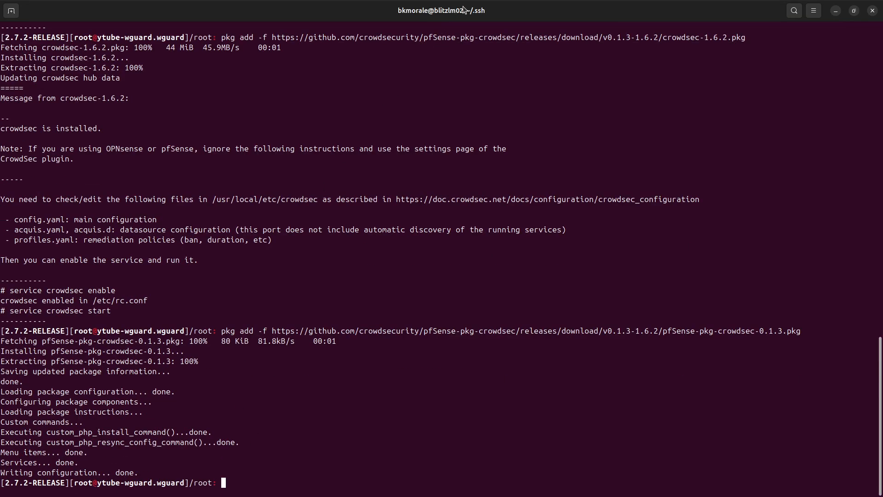
# Leave the terminal for the browser's pfSense dashboard, close the Proxmox page, and reload the dashboard.
pyautogui.moveTo(467, 10); pyautogui.dragTo(218, 12)
pyautogui.click(237, 304)
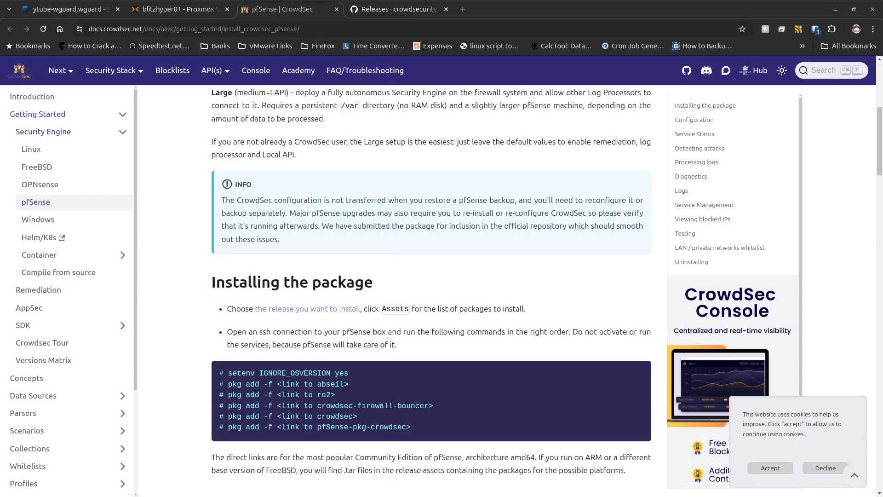
pyautogui.click(165, 144)
pyautogui.click(84, 7)
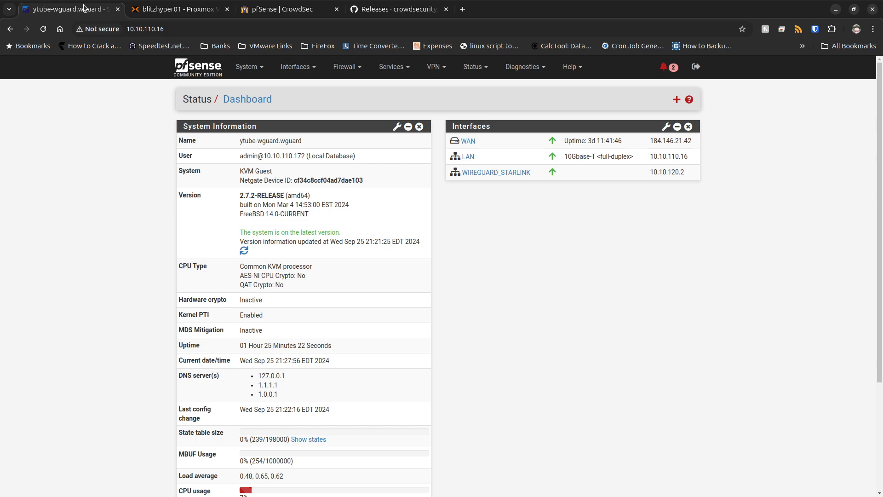
pyautogui.click(227, 9)
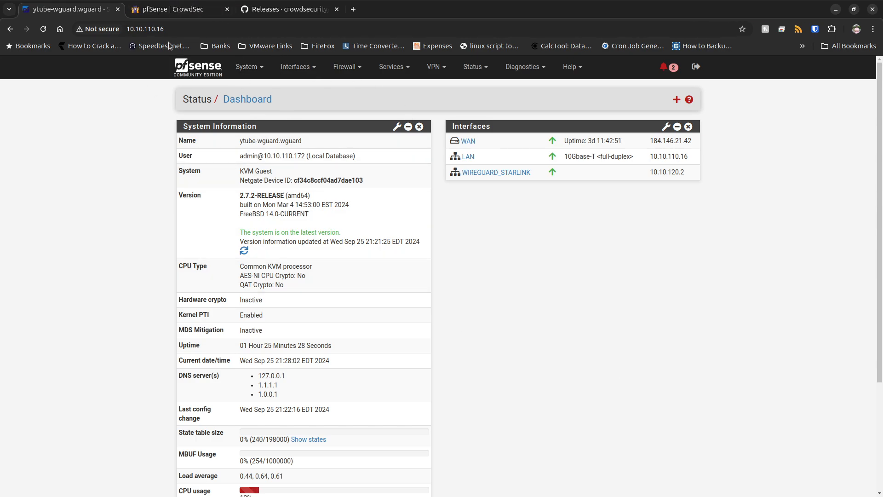
pyautogui.click(44, 30)
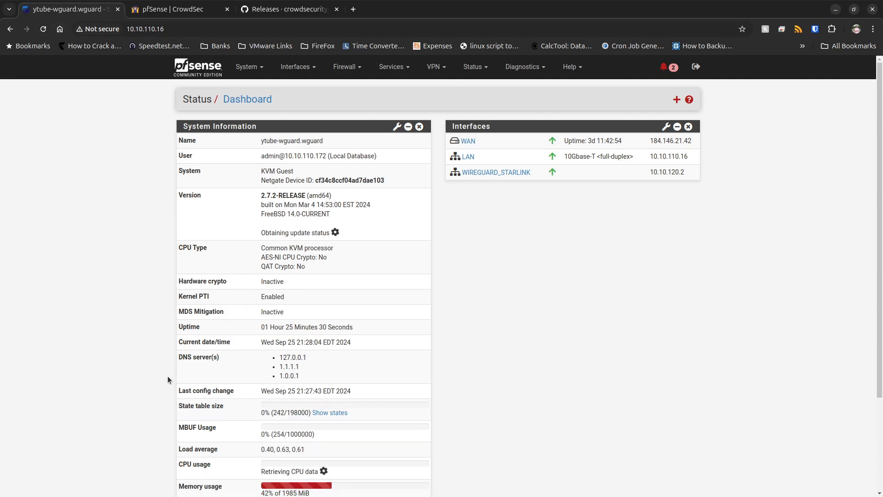
# Open the CrowdSec service settings and review the remediation, log processor, Local API, log level, and metrics options.
pyautogui.click(391, 67)
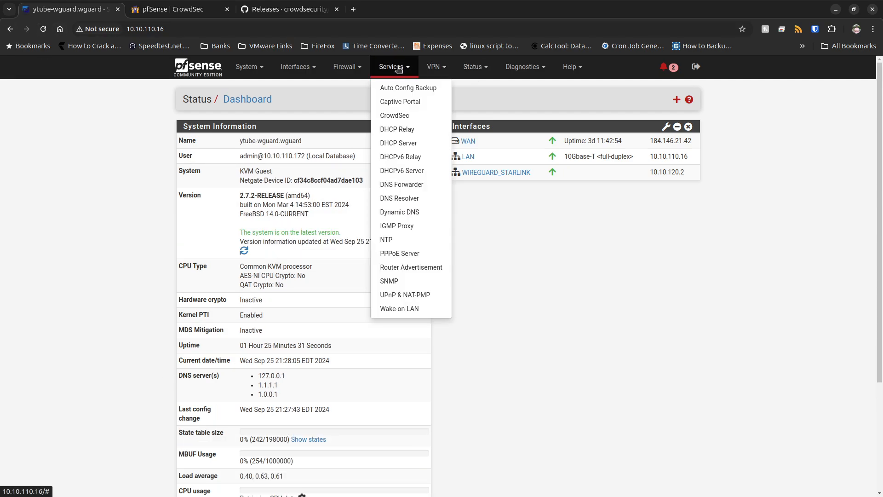
pyautogui.click(390, 117)
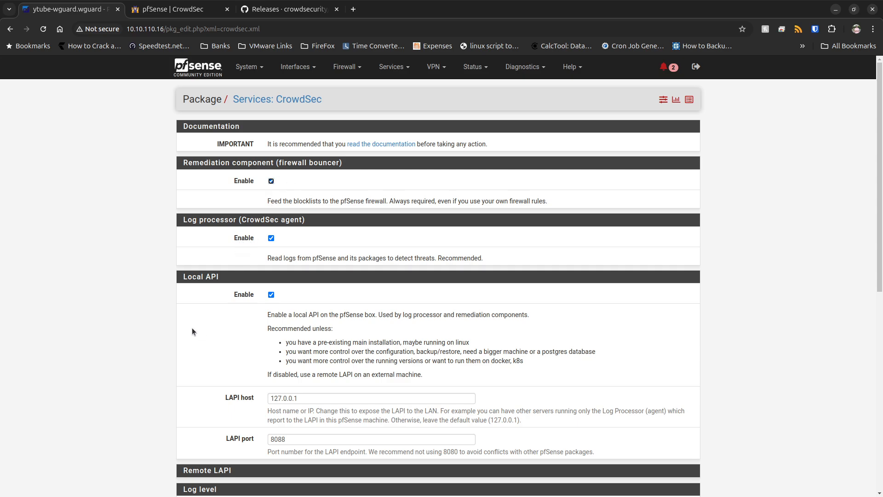
pyautogui.scroll(-2, 192, 328)
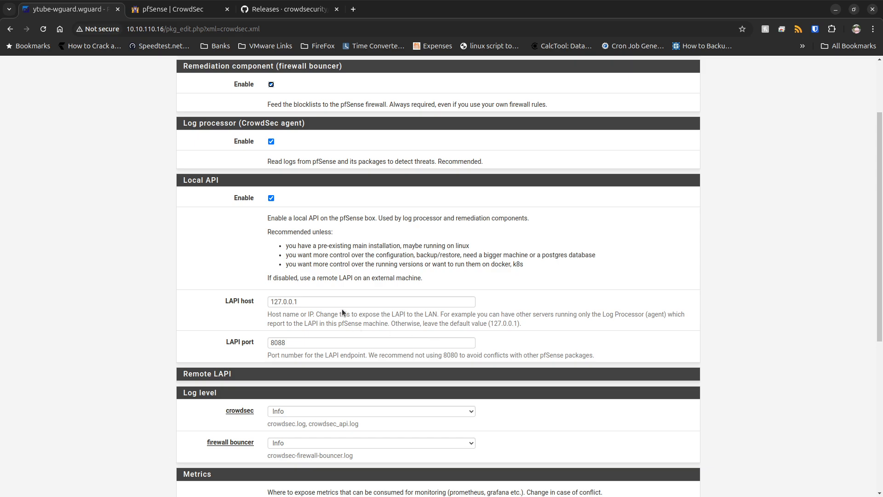
pyautogui.scroll(-5, 121, 292)
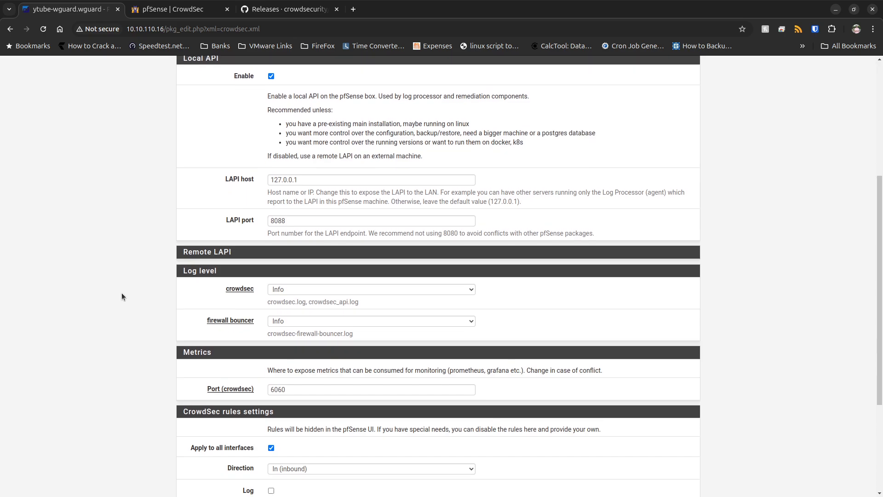
pyautogui.scroll(-5, 122, 295)
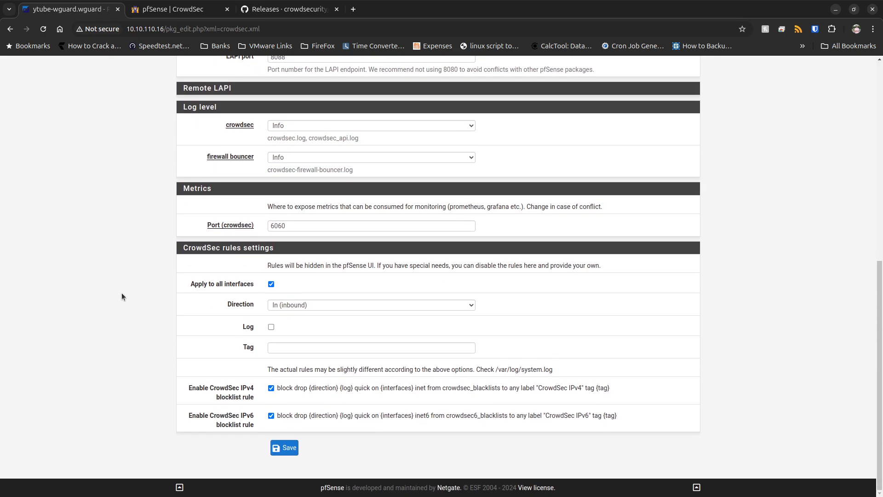
# In the CrowdSec rules settings, enable Log, set Tag to crowdsec, and use In (inbound) as the Direction.
pyautogui.click(271, 327)
pyautogui.click(300, 348)
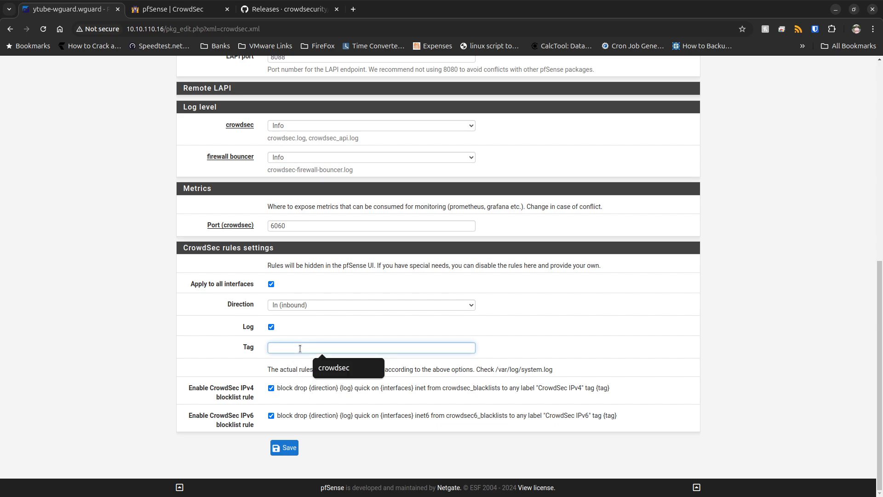
pyautogui.click(341, 367)
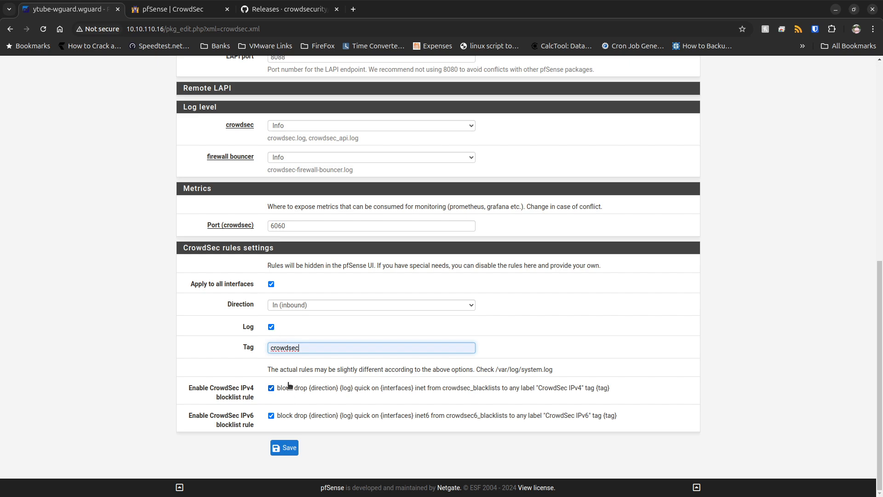
pyautogui.click(309, 305)
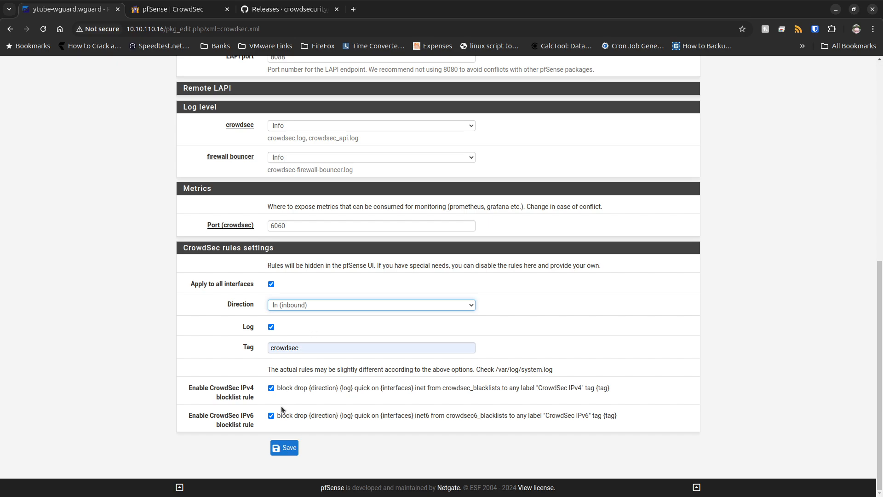
# Save the CrowdSec service settings.
pyautogui.click(285, 448)
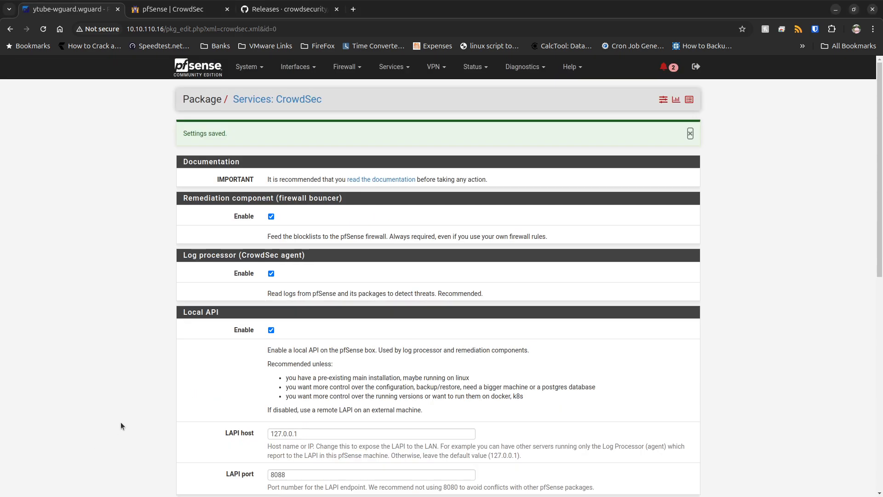
pyautogui.scroll(-9, 120, 422)
pyautogui.scroll(9, 123, 428)
# Open the CrowdSec status page and review its decisions, hub categories, alerts, bouncers, and machines.
pyautogui.click(523, 68)
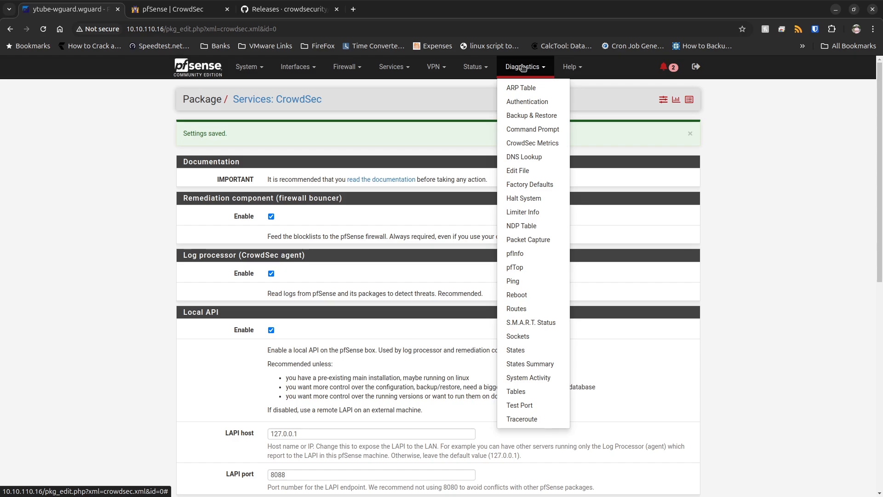
pyautogui.click(483, 73)
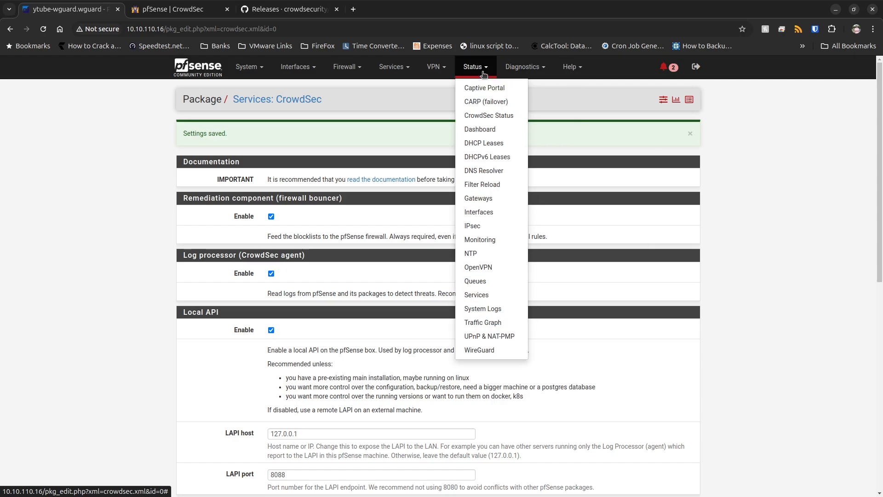
pyautogui.click(474, 115)
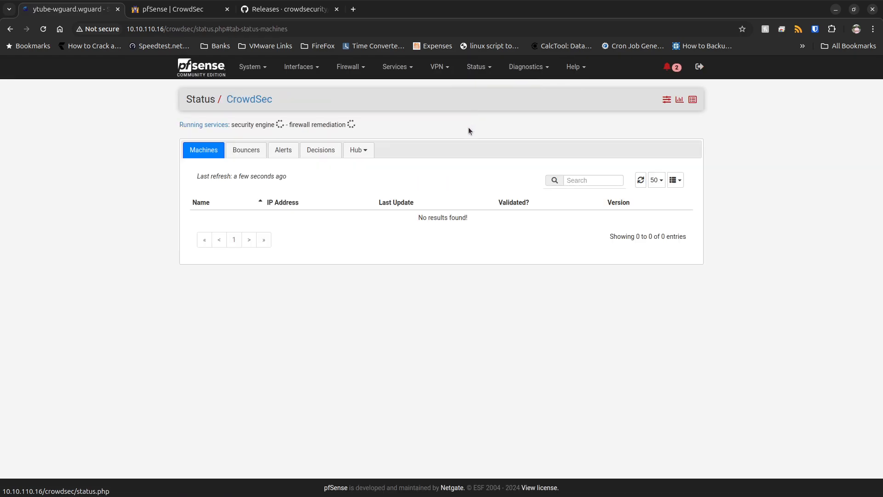
pyautogui.click(326, 151)
pyautogui.click(358, 150)
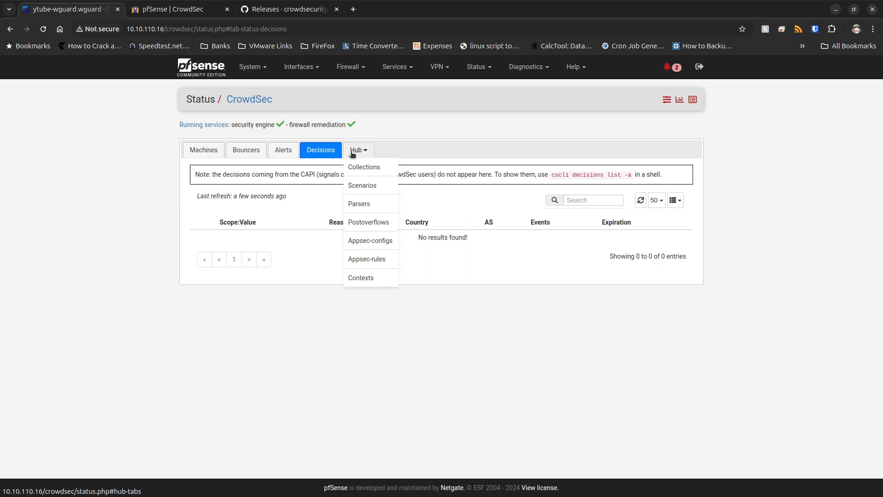
pyautogui.click(358, 150)
pyautogui.click(283, 150)
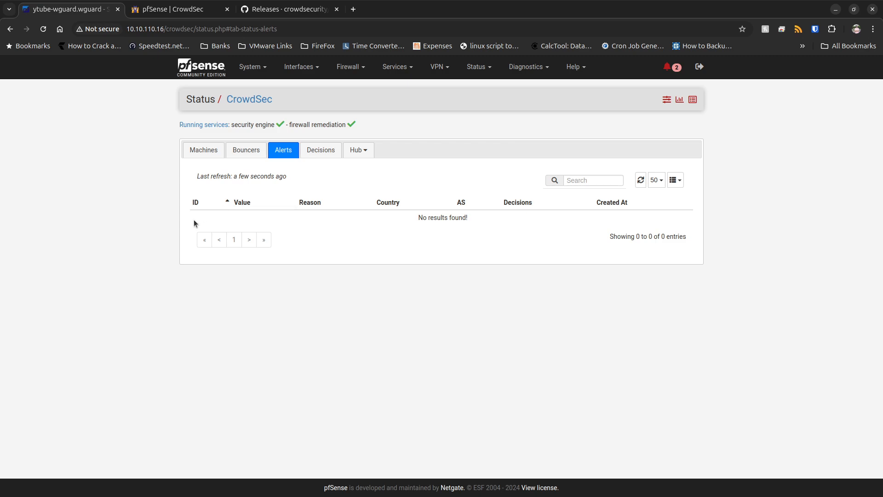
pyautogui.click(325, 156)
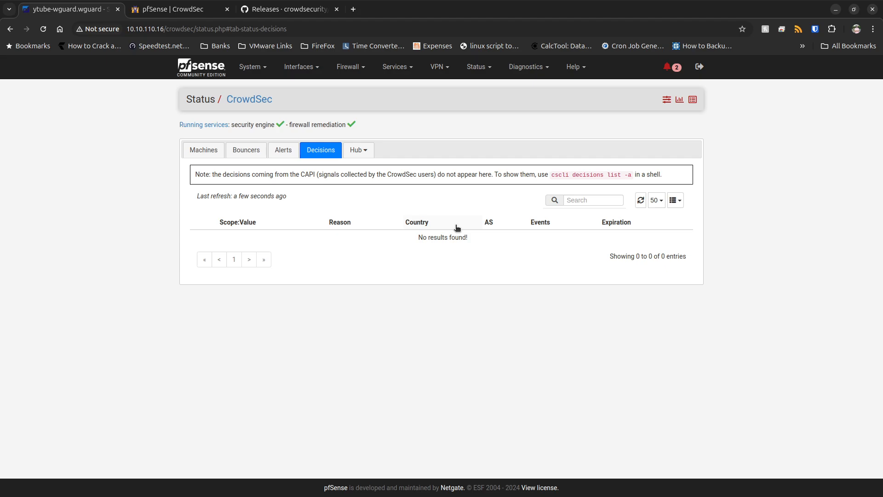
pyautogui.click(240, 153)
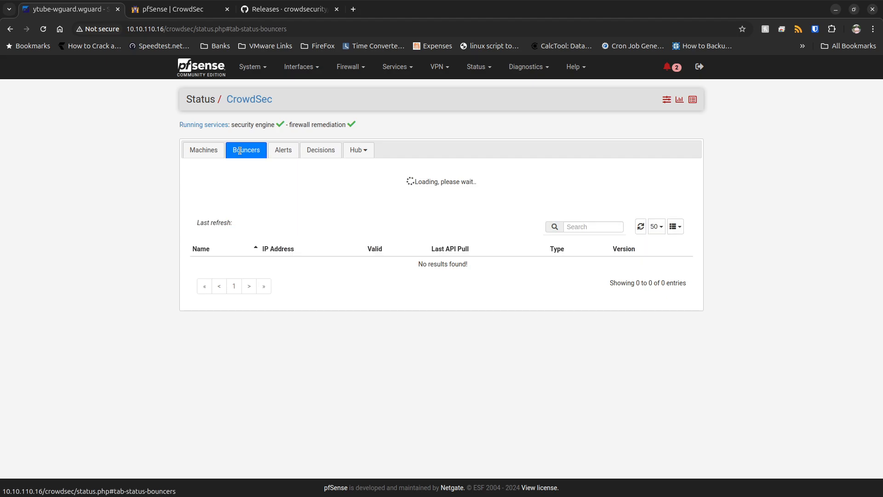
pyautogui.click(207, 153)
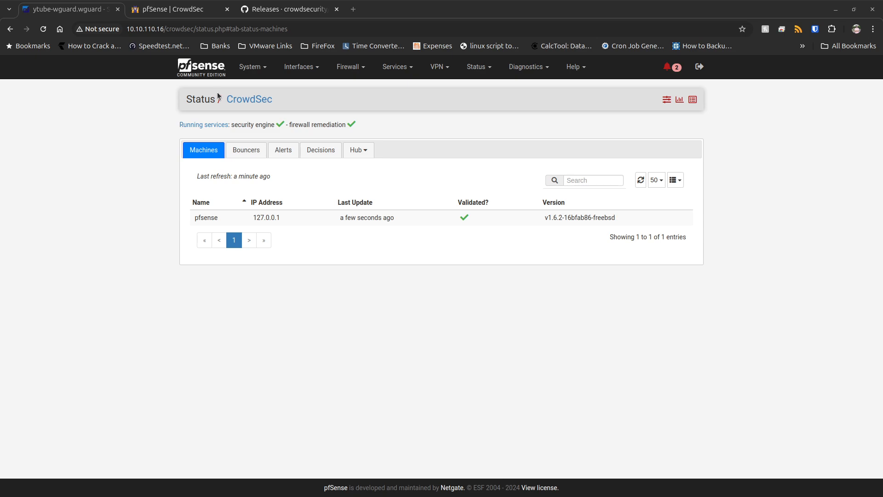
# In the Auto Config Backup settings, enable automatic configuration backups and enter the encryption password and its confirmation.
pyautogui.click(398, 67)
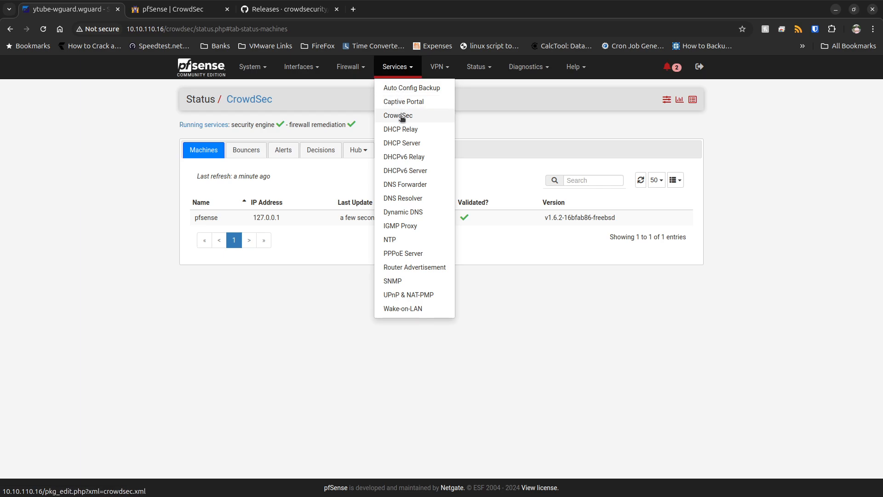
pyautogui.click(414, 88)
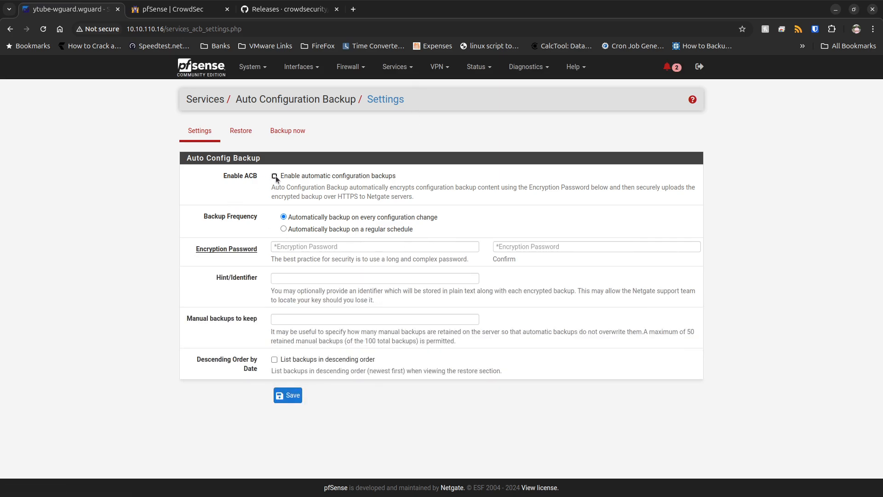
pyautogui.click(275, 177)
pyautogui.click(418, 249)
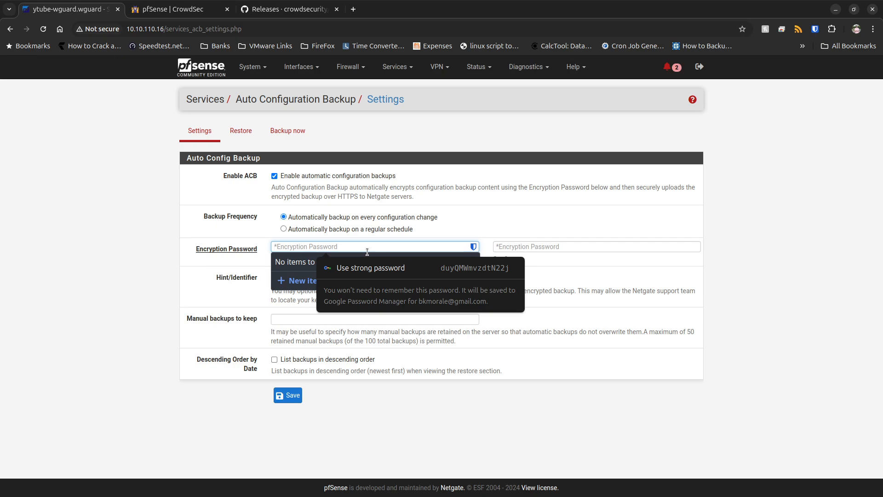
pyautogui.write('********')
pyautogui.press('Tab')
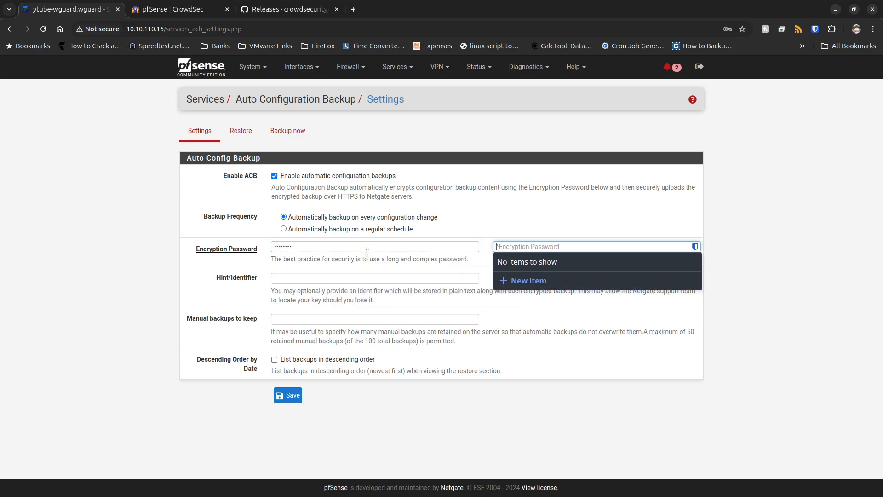
pyautogui.write('********')
# Set the backup Hint/Identifier to Youtube-Routre and the manual backups to keep to 10, and submit the settings.
pyautogui.click(369, 277)
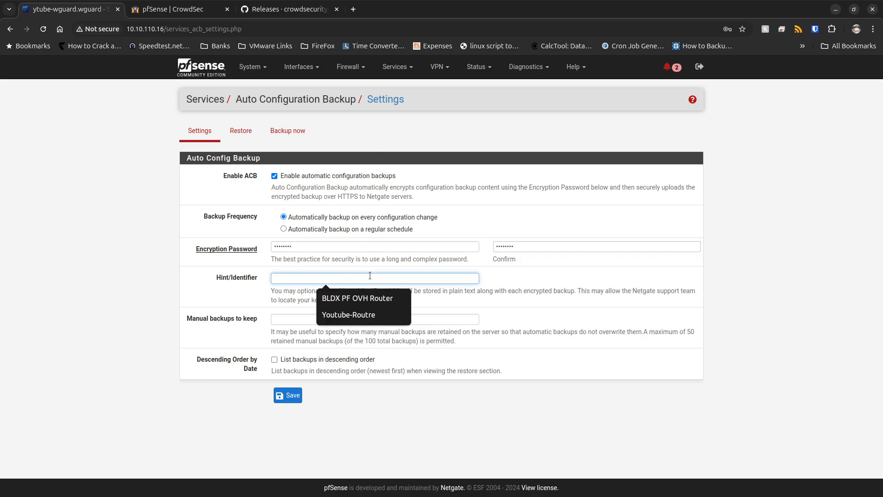
pyautogui.click(343, 314)
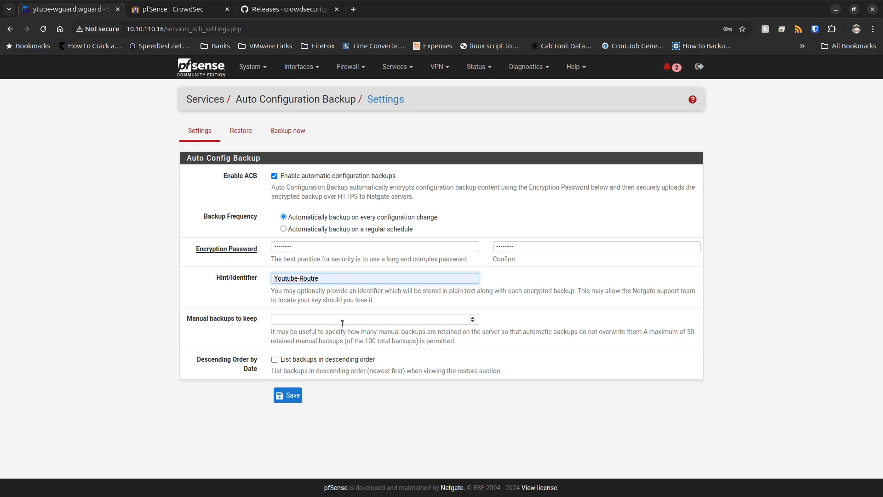
pyautogui.click(349, 319)
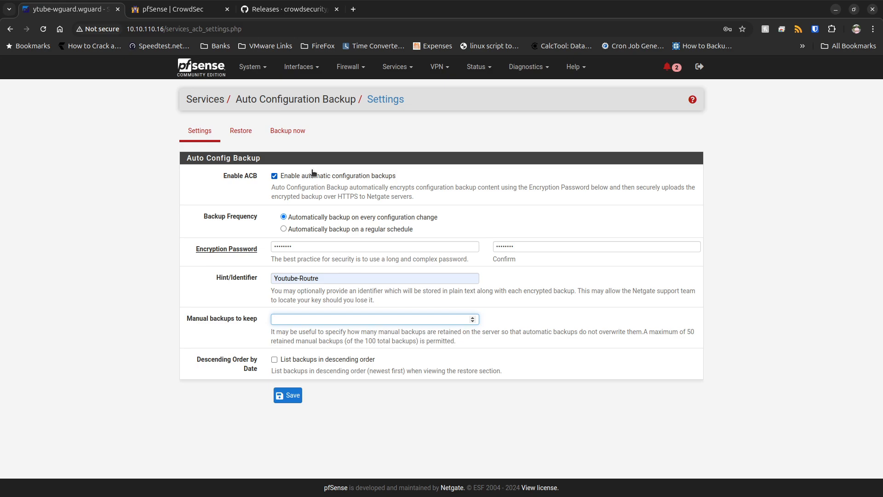
pyautogui.write('10')
pyautogui.click(288, 396)
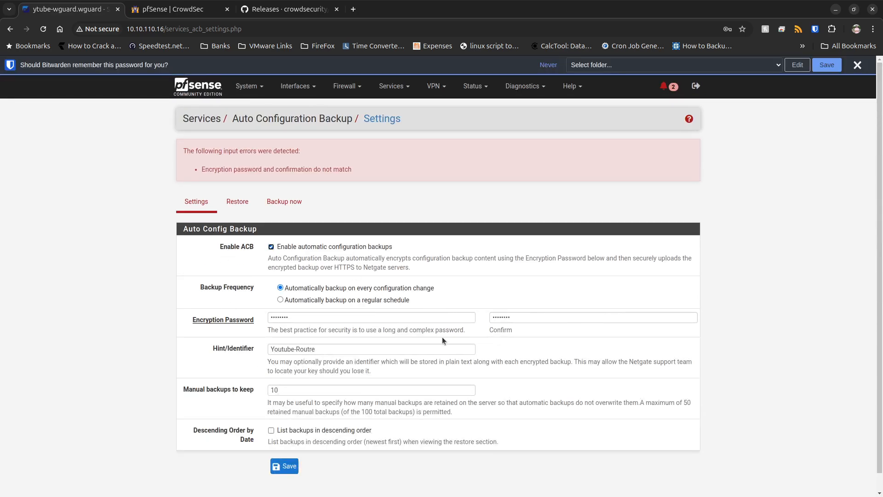
# Try to save the backup settings with the confirmation and encryption password re-entered.
pyautogui.moveTo(522, 319); pyautogui.dragTo(382, 315)
pyautogui.write('•')
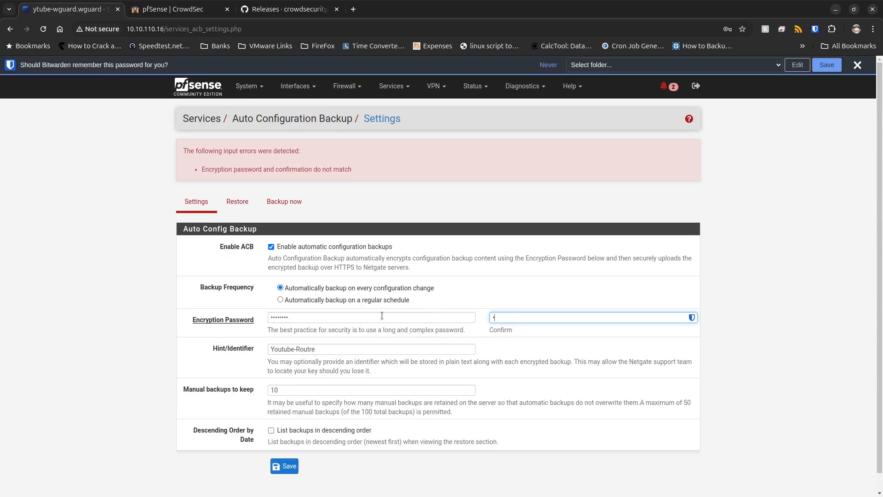
pyautogui.write('•••••••')
pyautogui.doubleClick(376, 317)
pyautogui.write('••••••••')
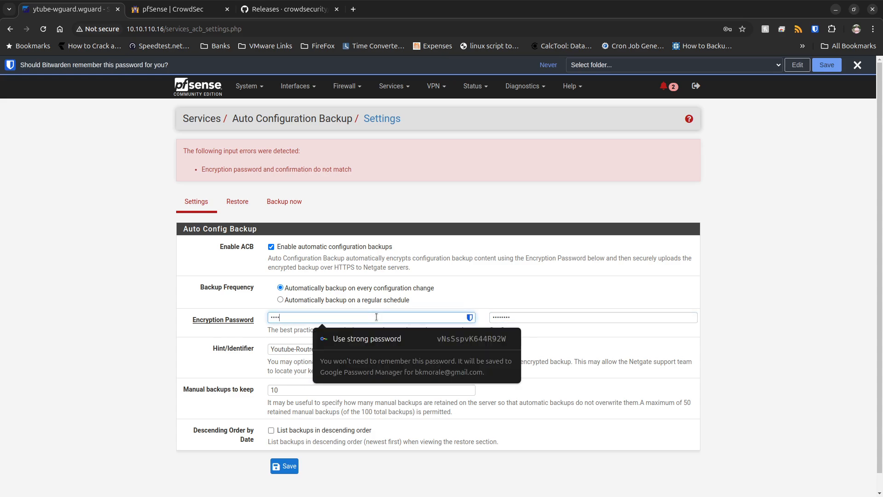
pyautogui.click(277, 468)
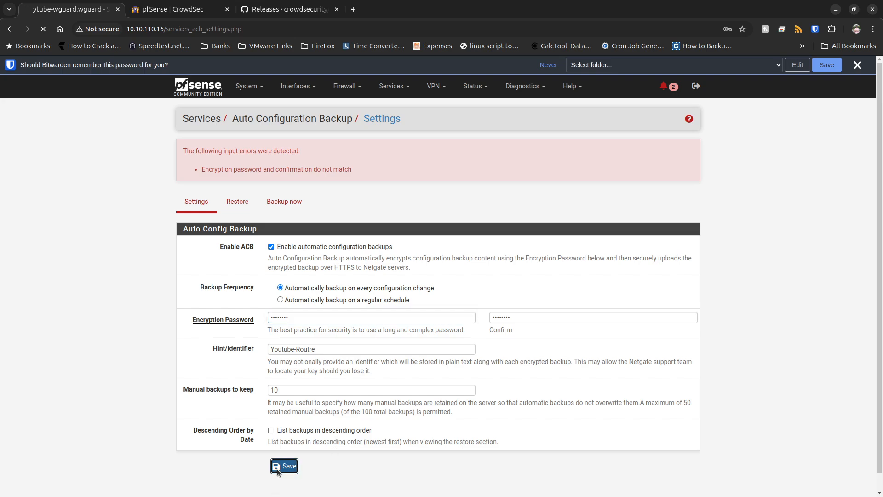
# Replace the encryption password and its confirmation with matching entries and save the Auto Config Backup settings.
pyautogui.doubleClick(348, 316)
pyautogui.write('••••••••')
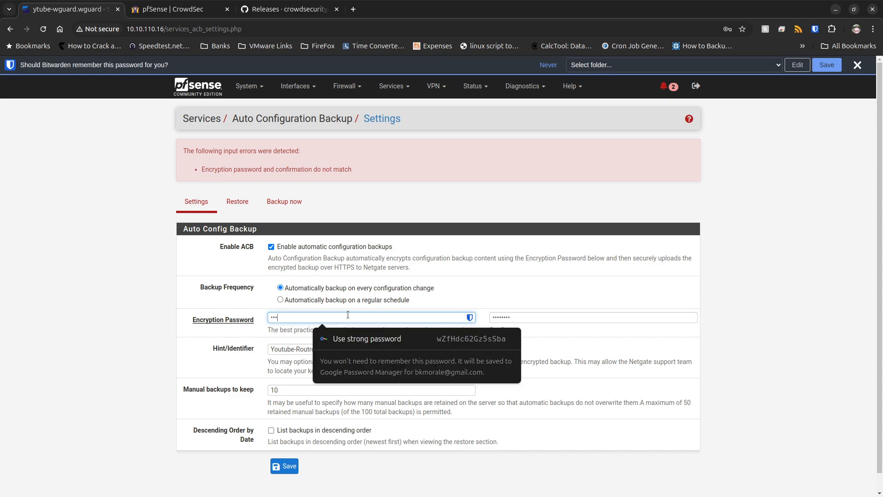
pyautogui.press('Tab')
pyautogui.write('•••••••')
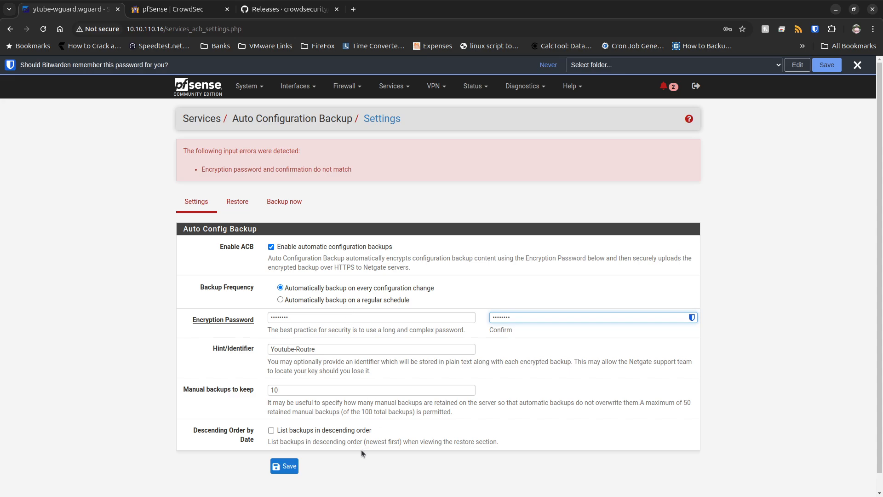
pyautogui.click(281, 473)
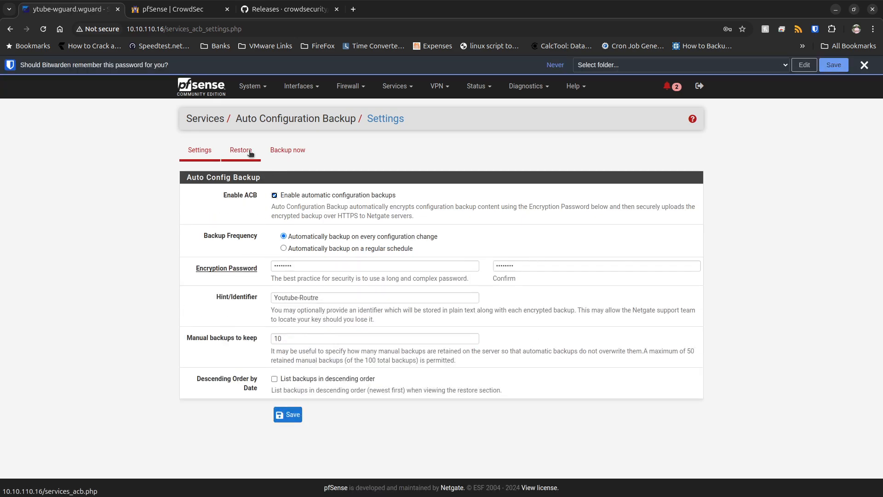
# Open the manual backup page and examine the device key that identifies this firewall.
pyautogui.click(287, 150)
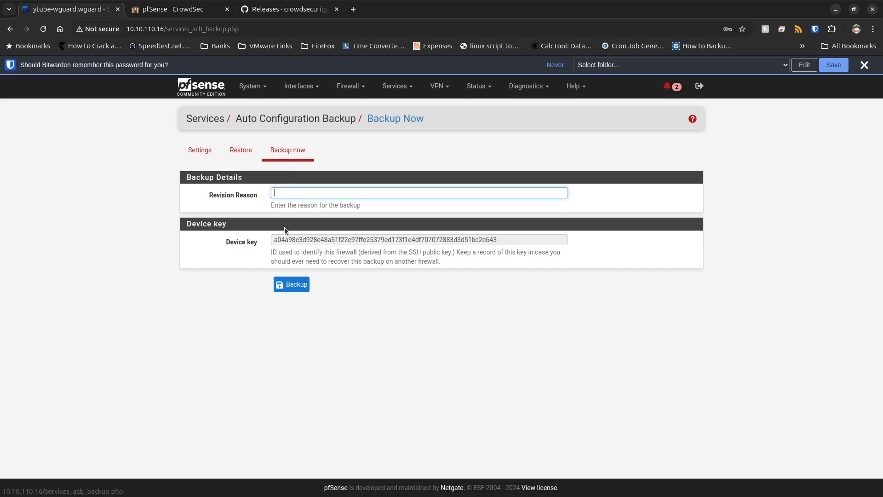
pyautogui.click(329, 194)
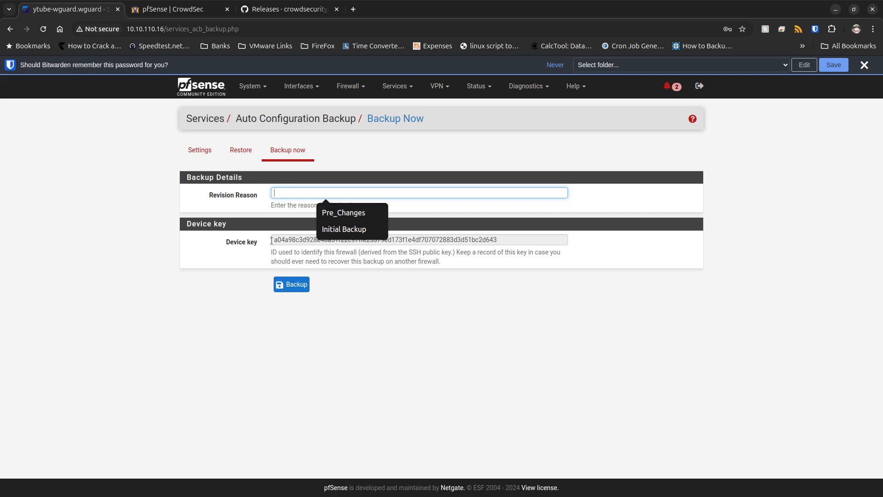
pyautogui.moveTo(273, 240); pyautogui.dragTo(402, 238)
pyautogui.click(477, 235)
pyautogui.doubleClick(477, 236)
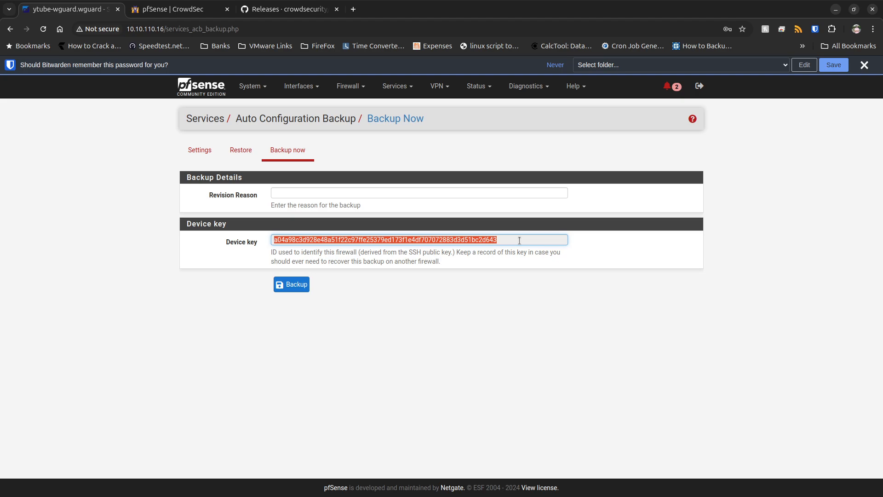
pyautogui.click(498, 241)
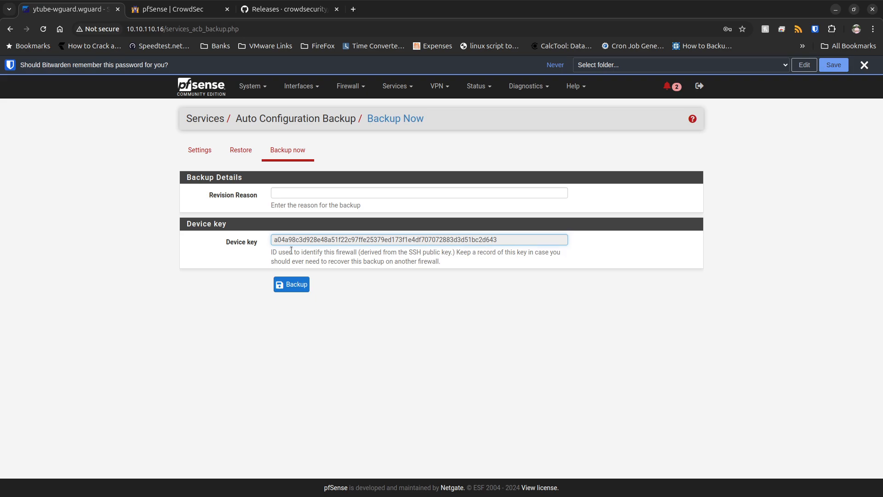
pyautogui.moveTo(273, 239); pyautogui.dragTo(516, 238)
pyautogui.click(506, 239)
pyautogui.keyDown('shift'); pyautogui.click(279, 241); pyautogui.keyUp('shift')
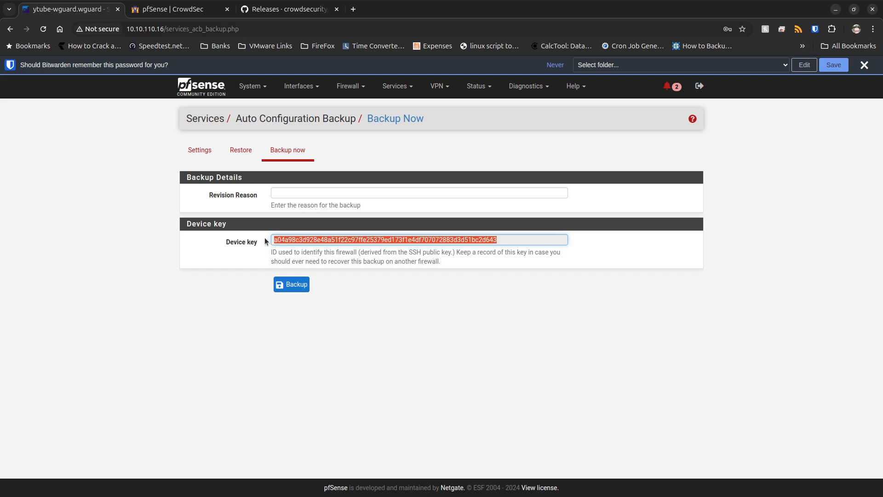
pyautogui.click(349, 196)
pyautogui.doubleClick(299, 240)
# Enter Golden_Version_Ytube_vid2 as the revision reason and start the manual configuration backup.
pyautogui.click(376, 195)
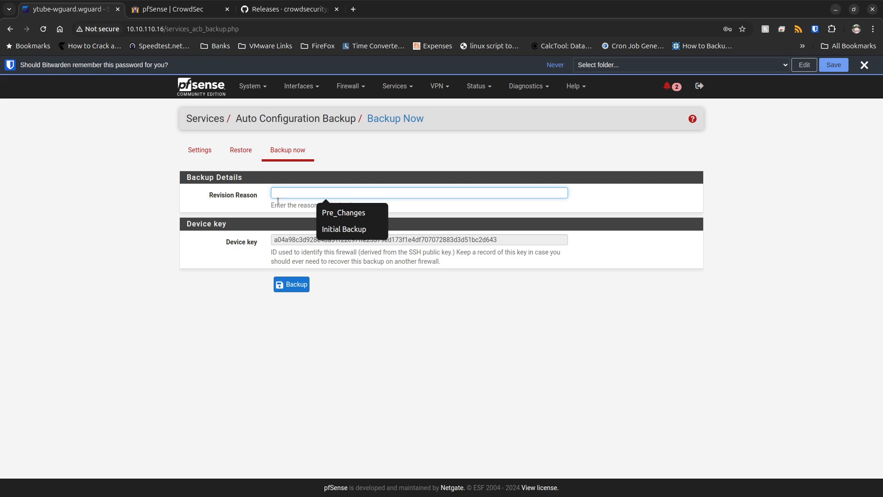
pyautogui.write('Golden_Vers')
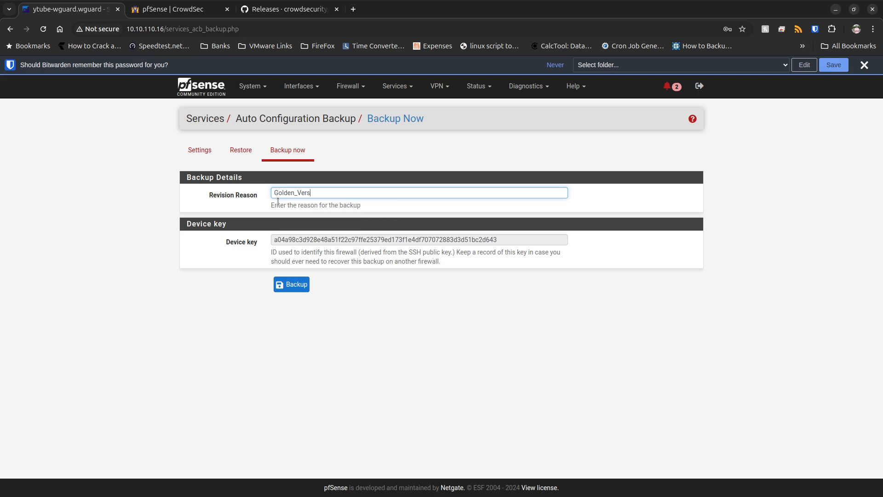
pyautogui.write('ion_Pre')
pyautogui.write('_')
pyautogui.press('BackSpace')
pyautogui.press('BackSpace')
pyautogui.press('BackSpace')
pyautogui.write('Ttube_version')
pyautogui.press('BackSpace')
pyautogui.press('BackSpace')
pyautogui.press('BackSpace')
pyautogui.press('BackSpace')
pyautogui.press('BackSpace')
pyautogui.press('BackSpace')
pyautogui.write('id2')
pyautogui.click(291, 284)
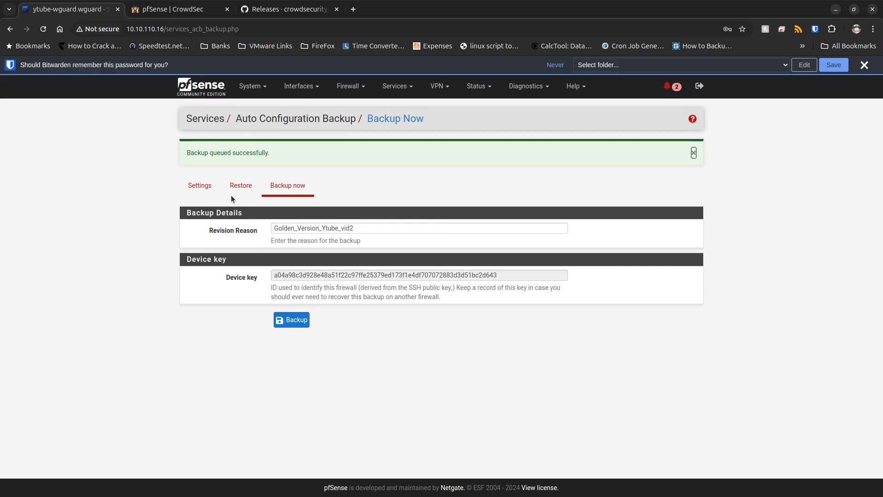
# Open the Auto Configuration Backup restore page and examine the hosted backup entries and the device key.
pyautogui.click(241, 184)
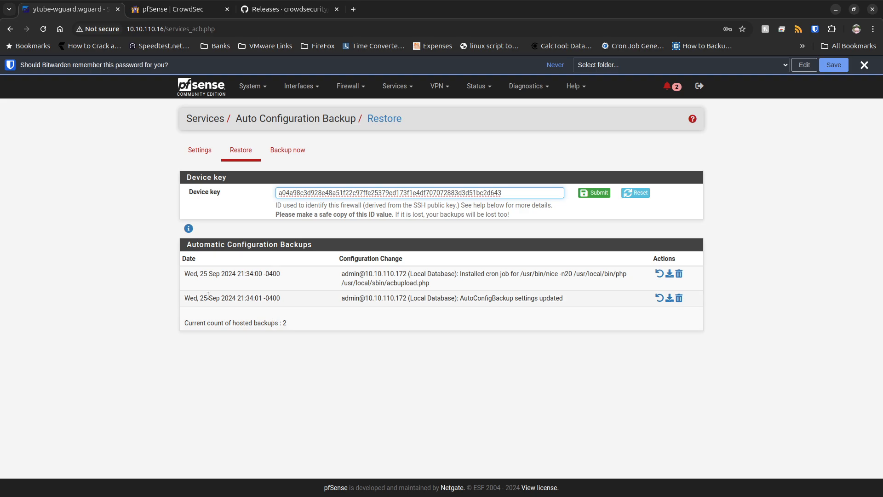
pyautogui.moveTo(562, 300); pyautogui.dragTo(247, 300)
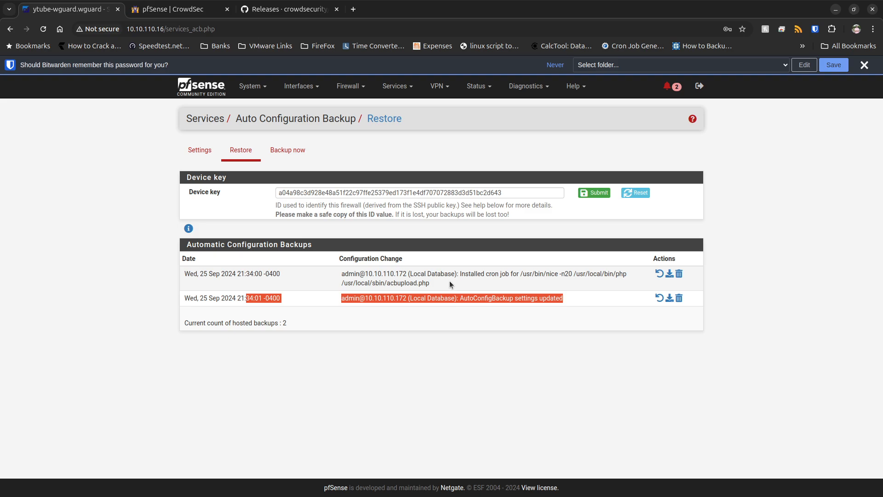
pyautogui.click(437, 283)
pyautogui.moveTo(436, 283); pyautogui.dragTo(331, 281)
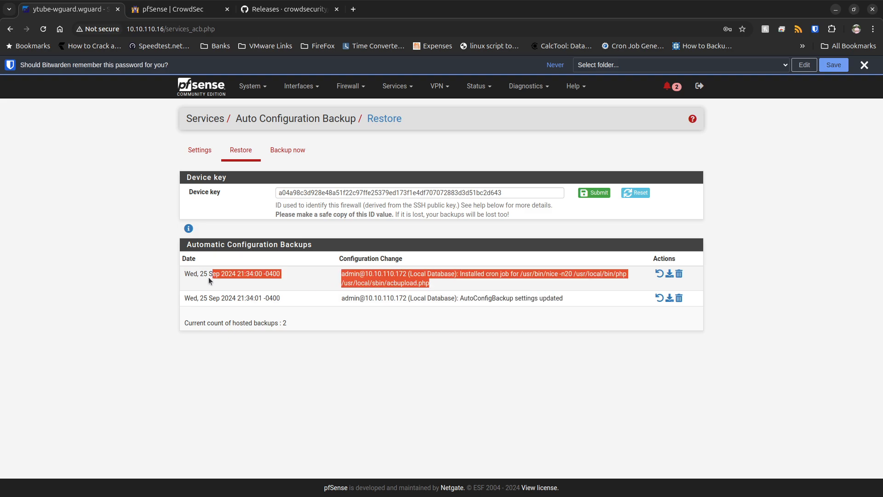
pyautogui.moveTo(209, 277); pyautogui.dragTo(174, 272)
pyautogui.click(456, 196)
pyautogui.moveTo(514, 194); pyautogui.dragTo(269, 194)
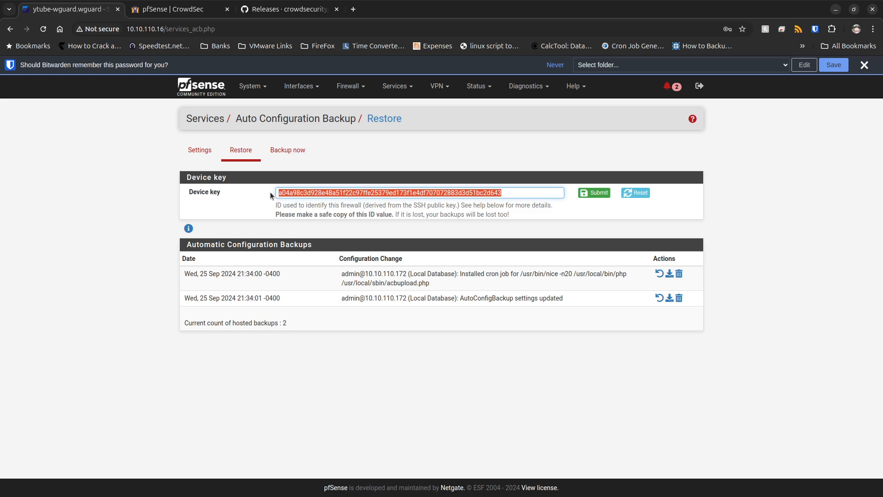
# Dismiss the password-saving prompt, set the webConfigurator protocol to HTTPS (SSL/TLS) in the advanced admin access settings, and save.
pyautogui.click(291, 158)
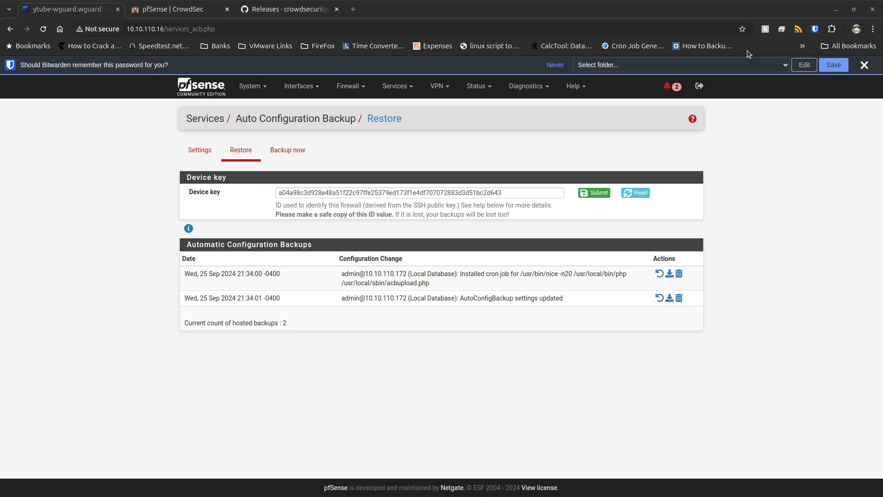
pyautogui.click(866, 65)
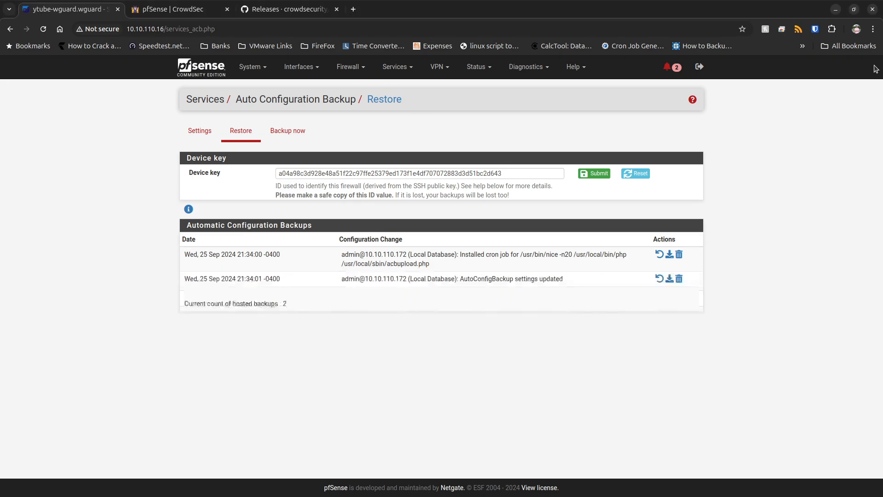
pyautogui.click(262, 75)
pyautogui.click(263, 88)
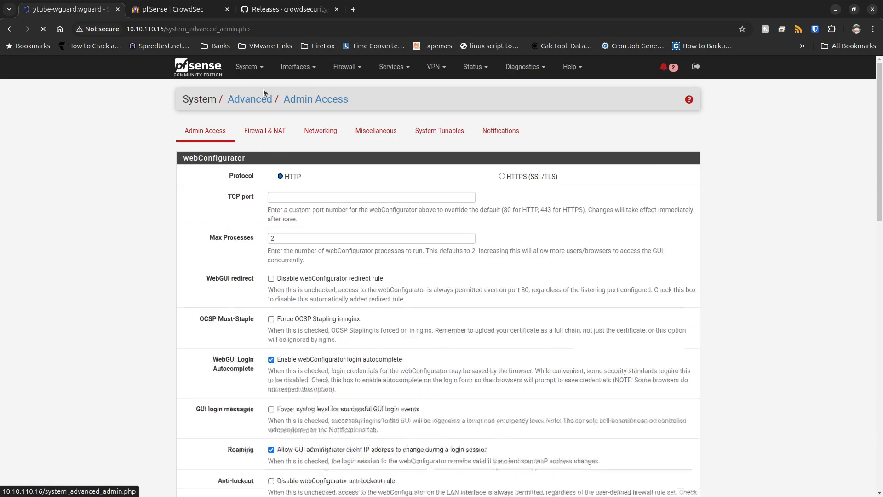
pyautogui.click(502, 176)
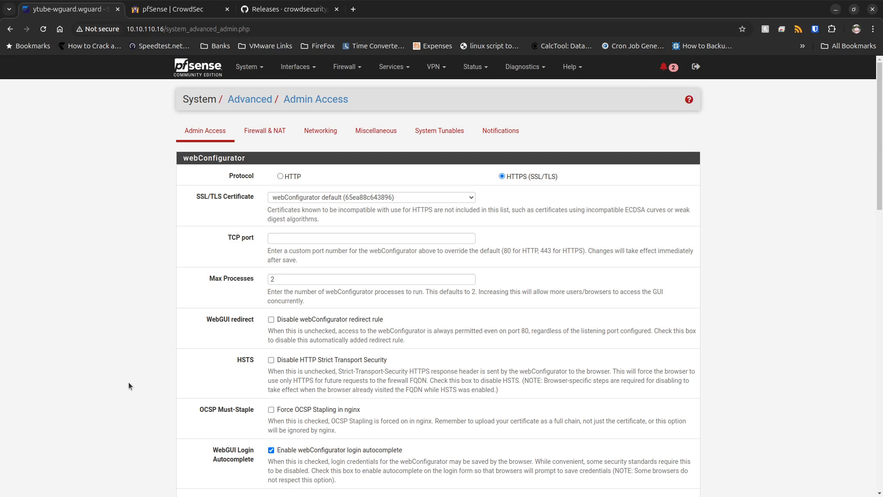
pyautogui.scroll(-15, 128, 385)
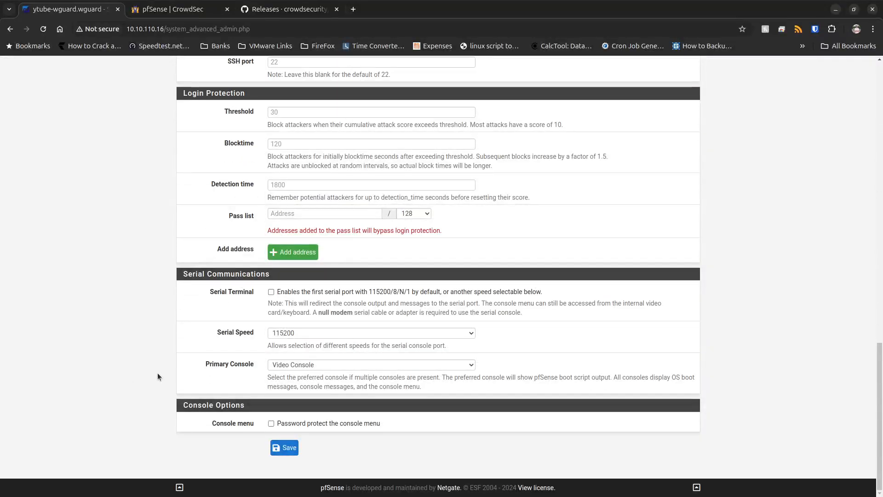
pyautogui.click(278, 453)
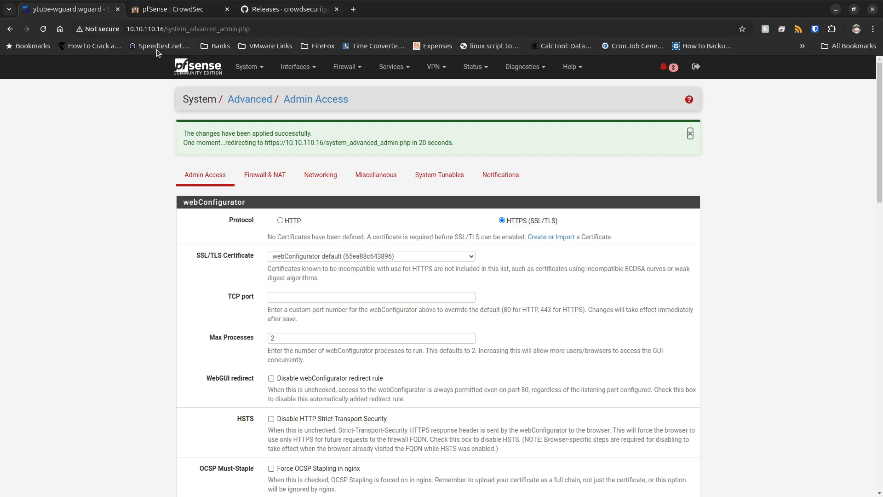
pyautogui.click(156, 28)
pyautogui.press('Home')
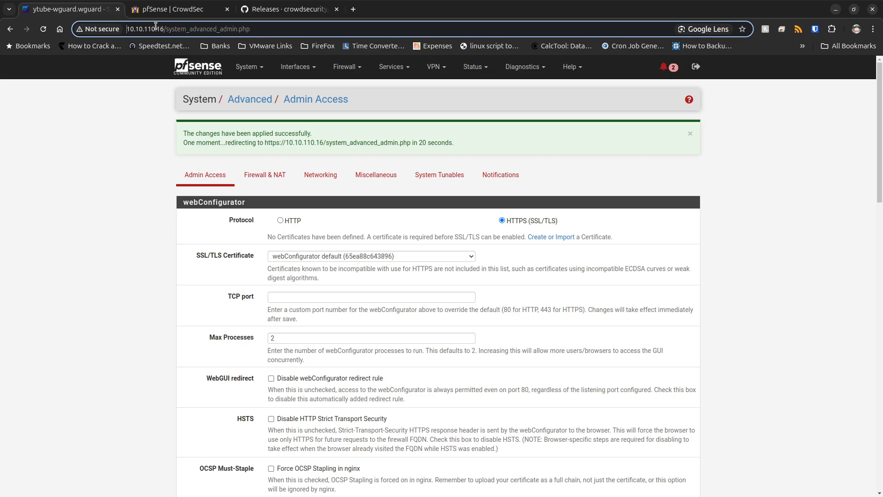
pyautogui.write('https://')
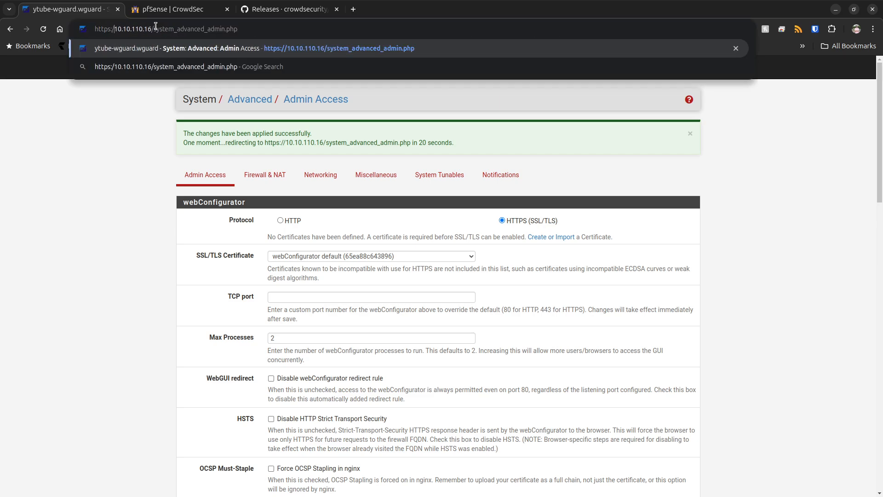
pyautogui.press('Return')
pyautogui.click(325, 303)
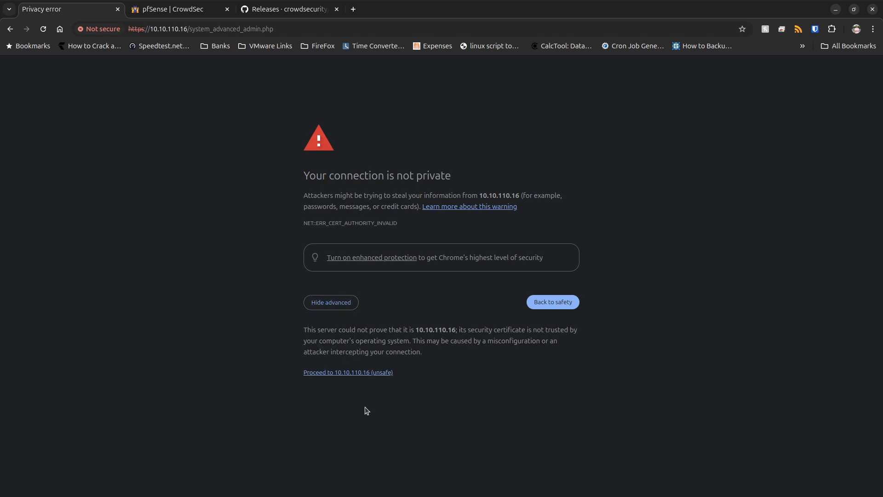
pyautogui.click(378, 372)
# Sign in to pfSense as admin with the account password.
pyautogui.write('a')
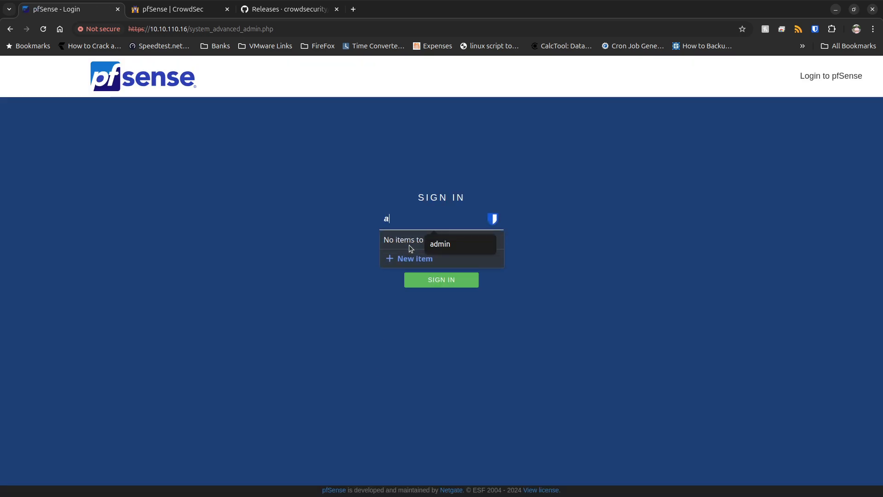
pyautogui.write('dmin')
pyautogui.press('Tab')
pyautogui.write('********')
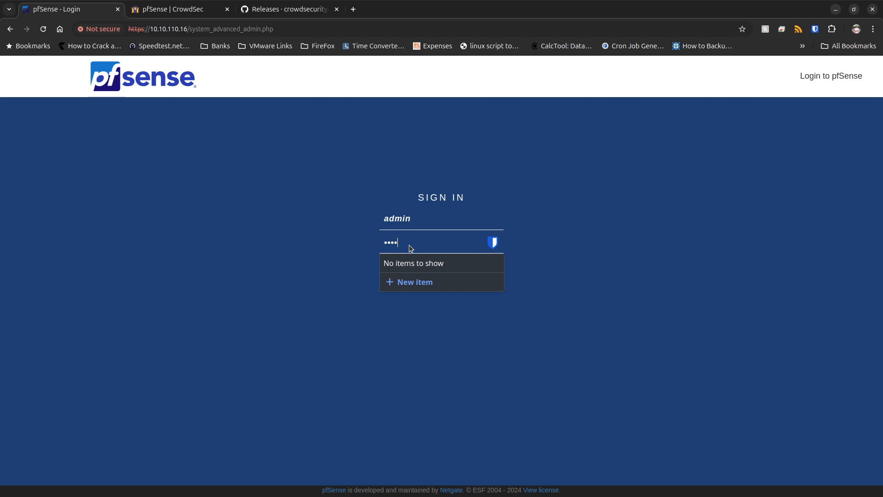
pyautogui.press('Return')
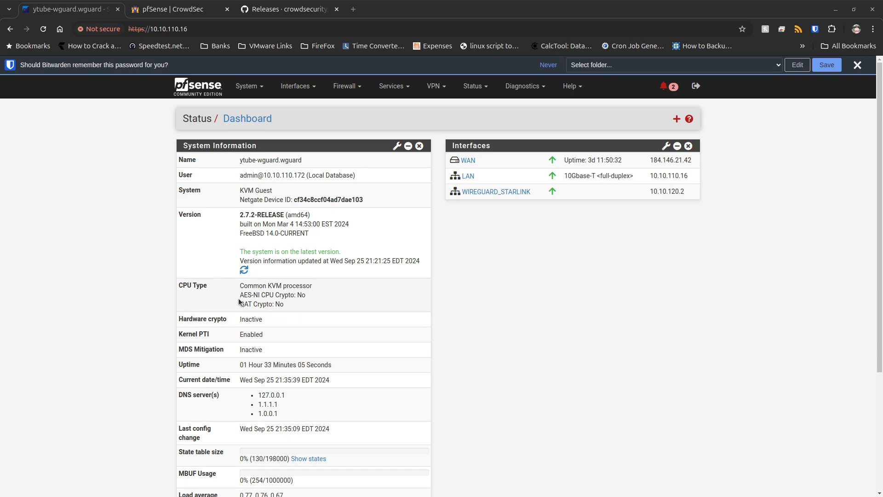
# Set the outbound NAT mode to Hybrid Outbound NAT rule generation, save and apply the change, and review the mode's description.
pyautogui.click(343, 88)
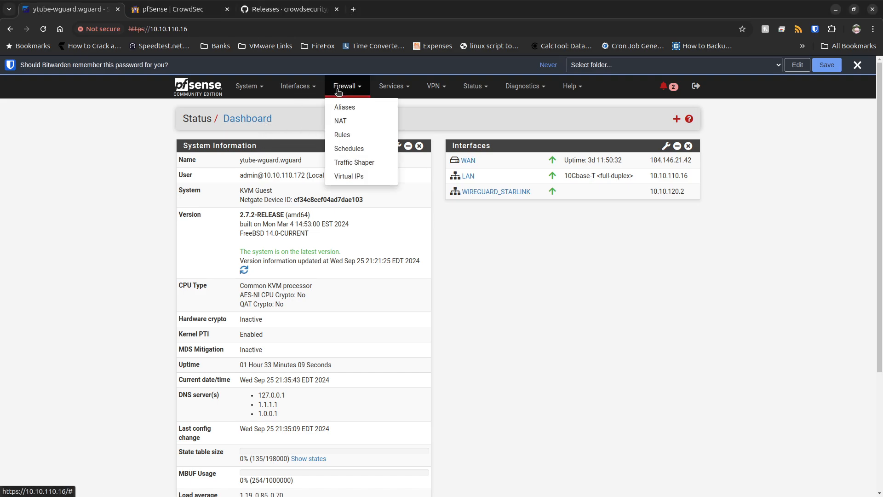
pyautogui.click(351, 122)
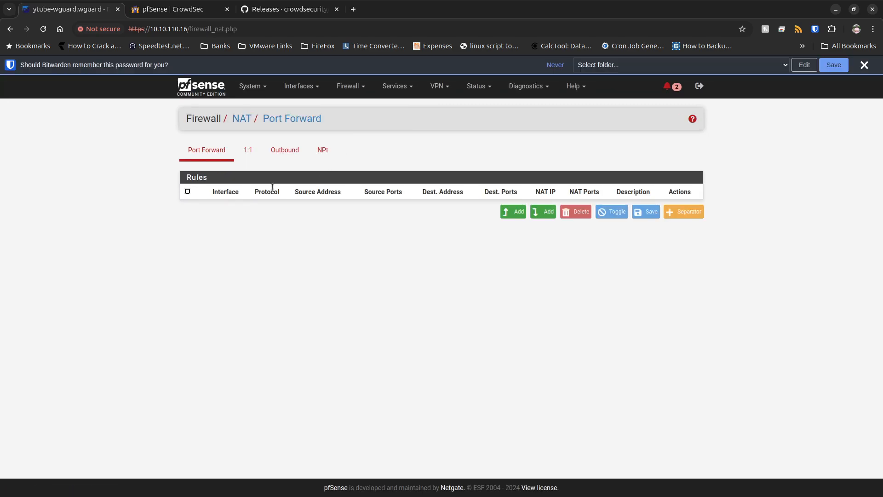
pyautogui.click(285, 150)
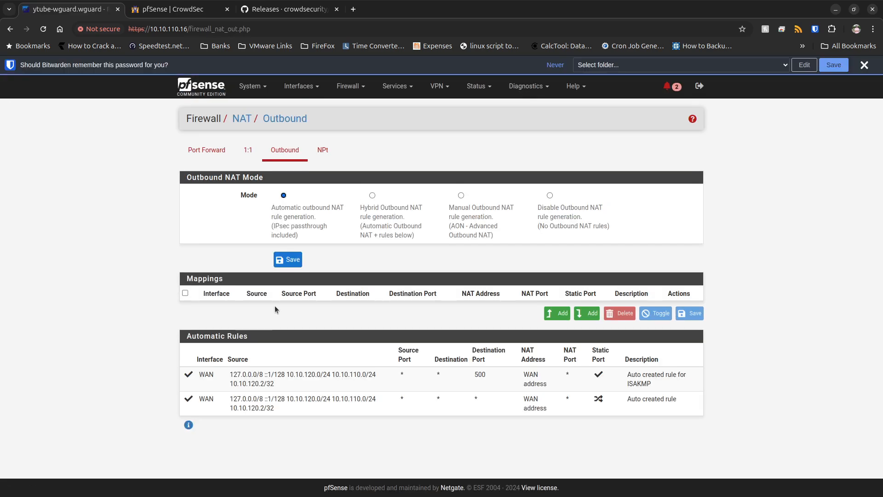
pyautogui.click(373, 197)
pyautogui.click(279, 260)
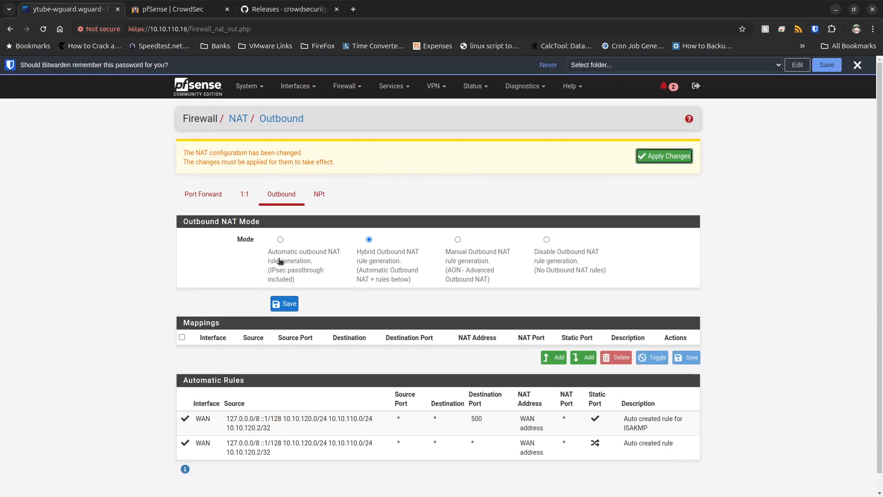
pyautogui.click(671, 158)
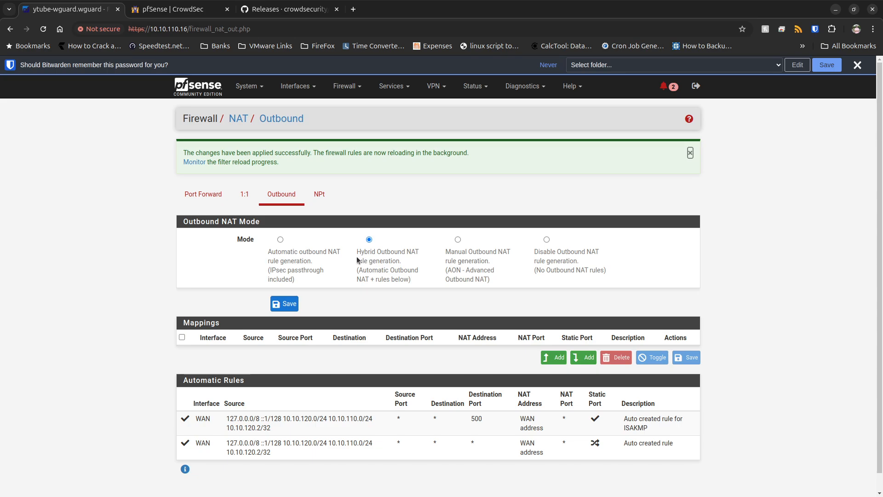
pyautogui.moveTo(355, 248); pyautogui.dragTo(416, 267)
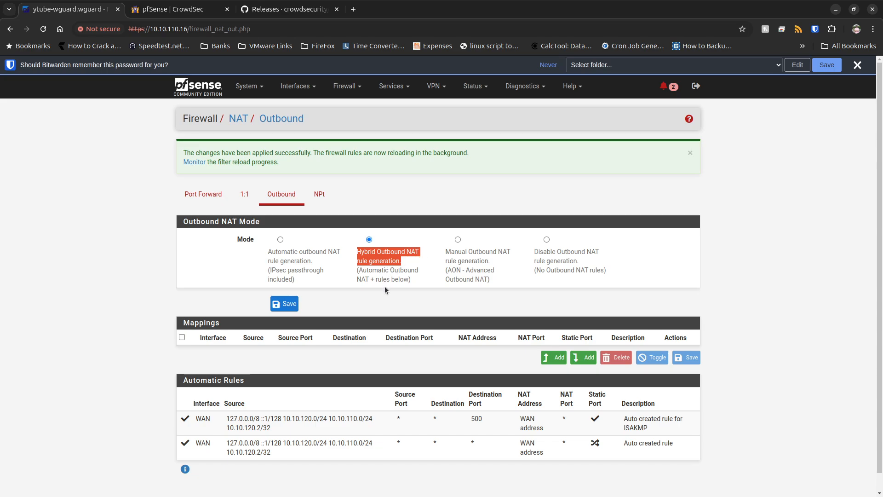
pyautogui.moveTo(412, 279); pyautogui.dragTo(355, 252)
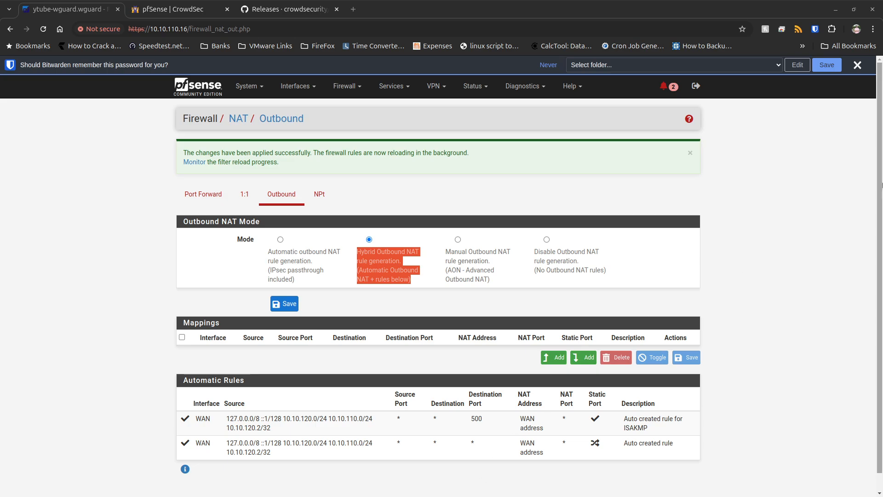
# Open the General Setup page and examine the Cloudflare and OpenDNS server addresses in Self_Hosted_Overview_rev1_NO_WM.pdf.
pyautogui.click(252, 92)
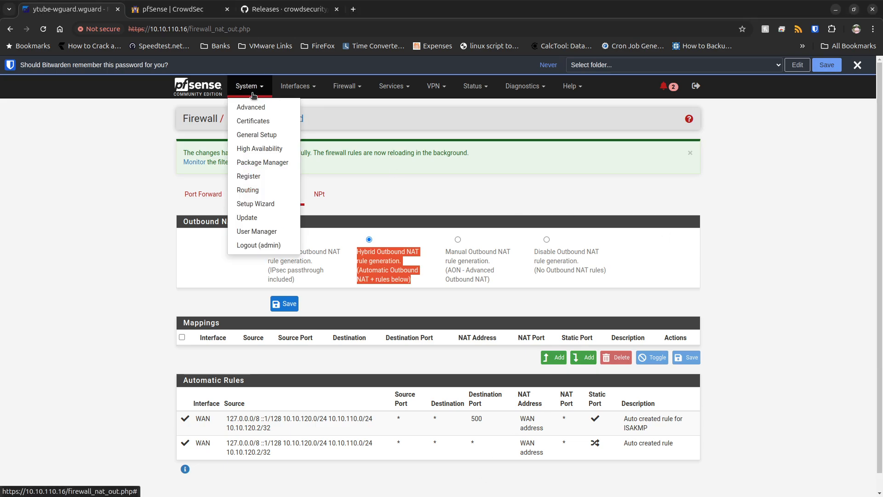
pyautogui.click(255, 136)
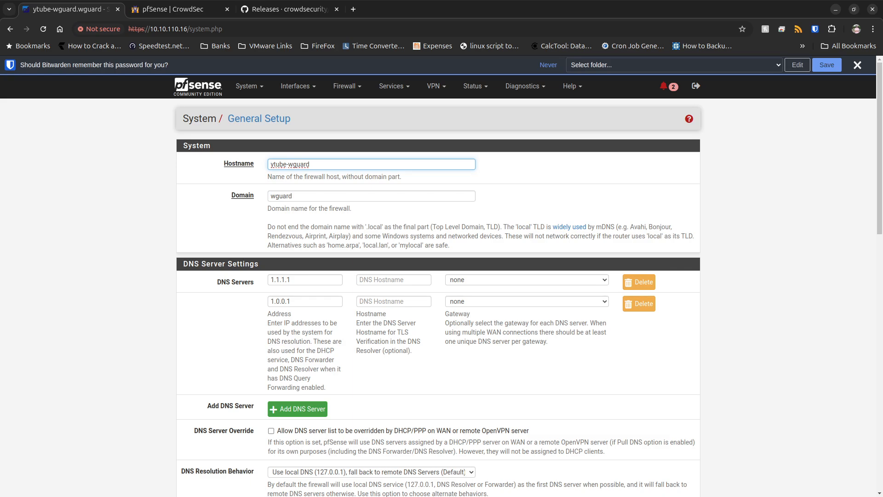
pyautogui.hotkey('alt', 'Tab')
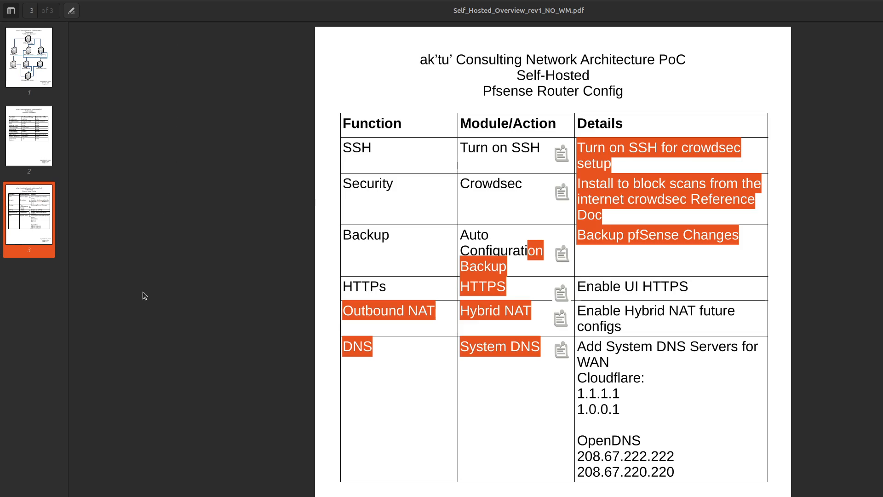
pyautogui.click(433, 378)
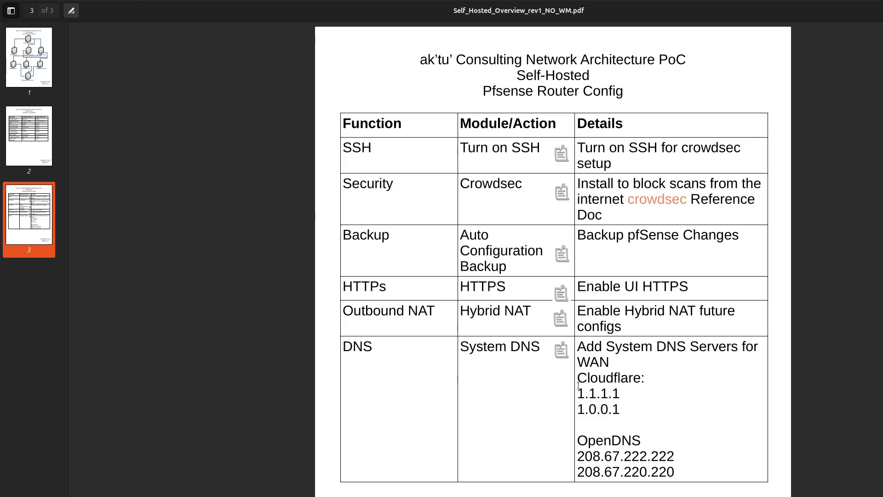
pyautogui.moveTo(586, 377); pyautogui.dragTo(621, 411)
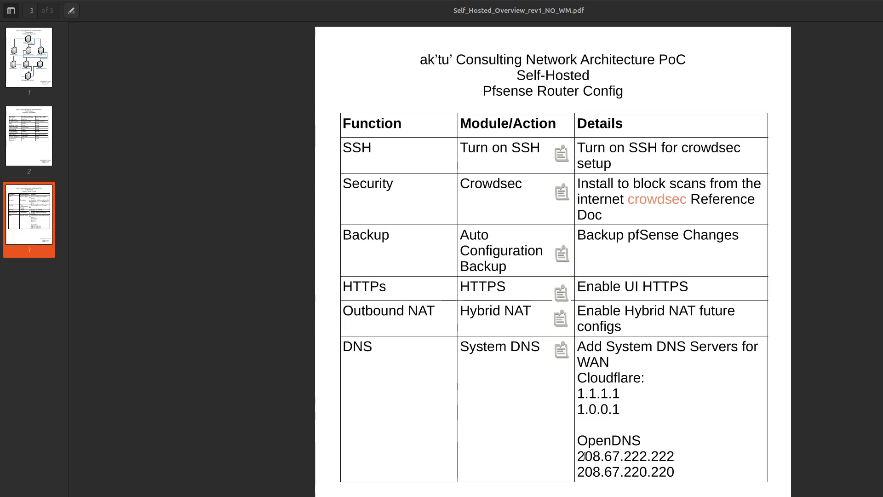
pyautogui.moveTo(577, 455); pyautogui.dragTo(673, 450)
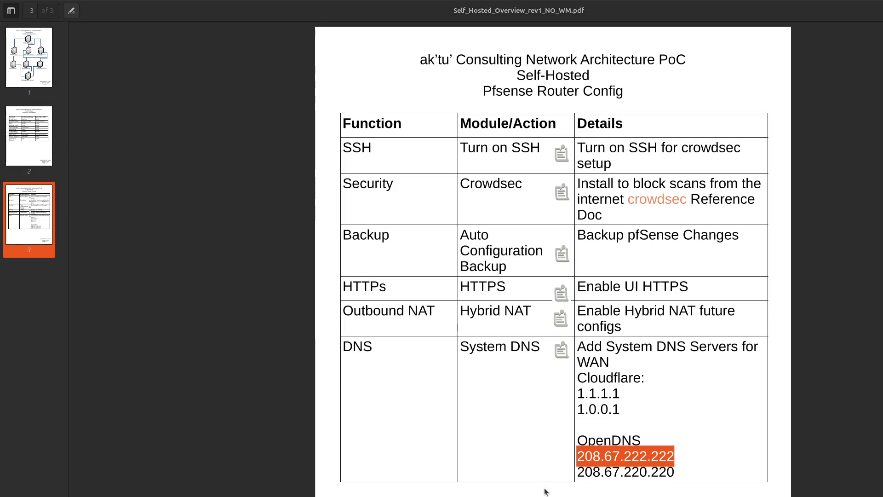
pyautogui.moveTo(579, 473); pyautogui.dragTo(675, 472)
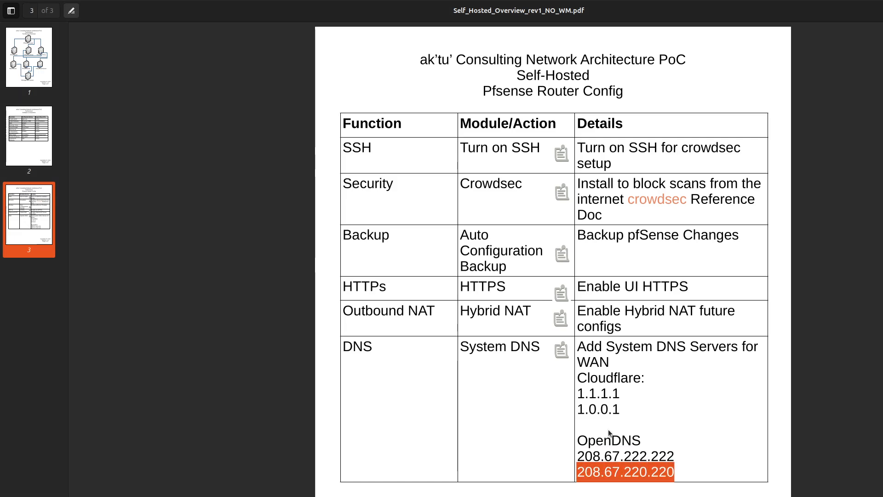
pyautogui.scroll(1, 611, 434)
pyautogui.scroll(5, 552, 257)
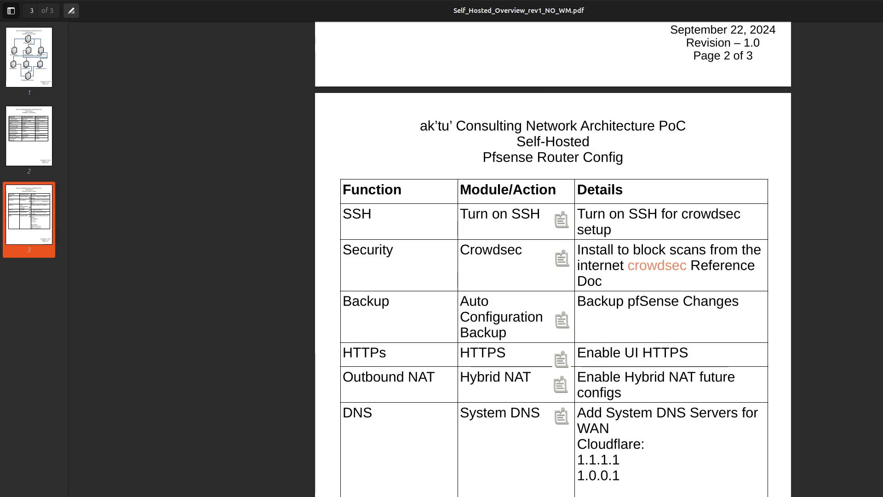
pyautogui.scroll(4, 553, 257)
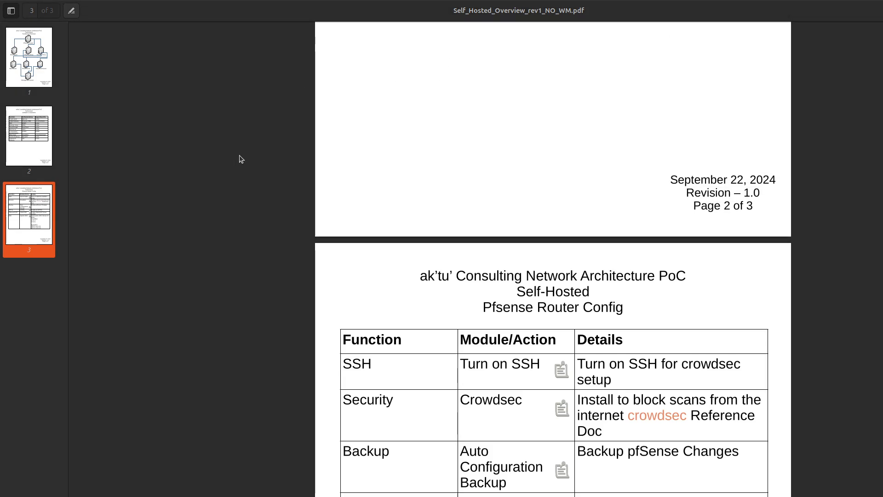
pyautogui.scroll(3, 240, 157)
pyautogui.scroll(6, 552, 258)
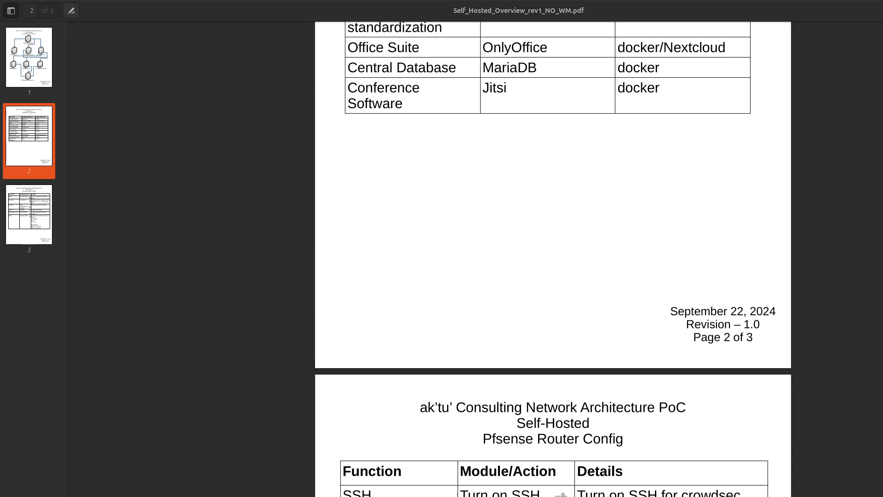
pyautogui.scroll(6, 553, 257)
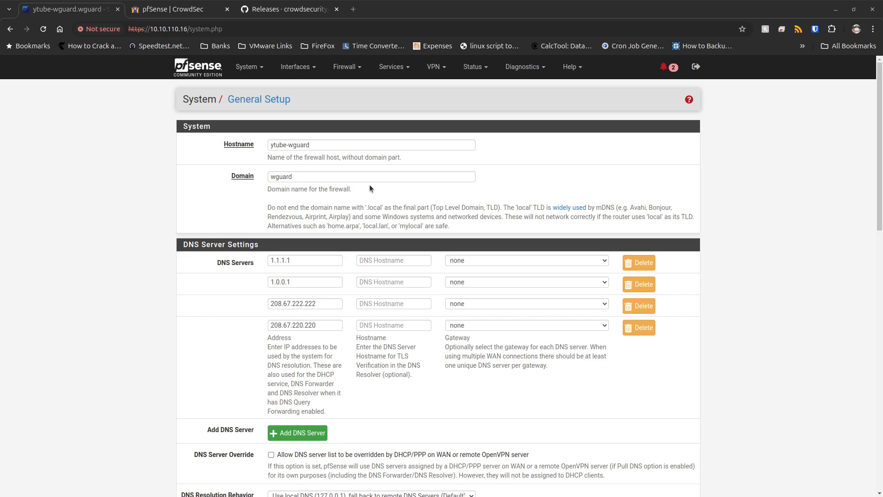
# Review the DNS override option and save General Setup with DNS servers 1.1.1.1, 1.0.0.1, 208.67.222.222 and 208.67.220.220.
pyautogui.moveTo(332, 301); pyautogui.dragTo(254, 309)
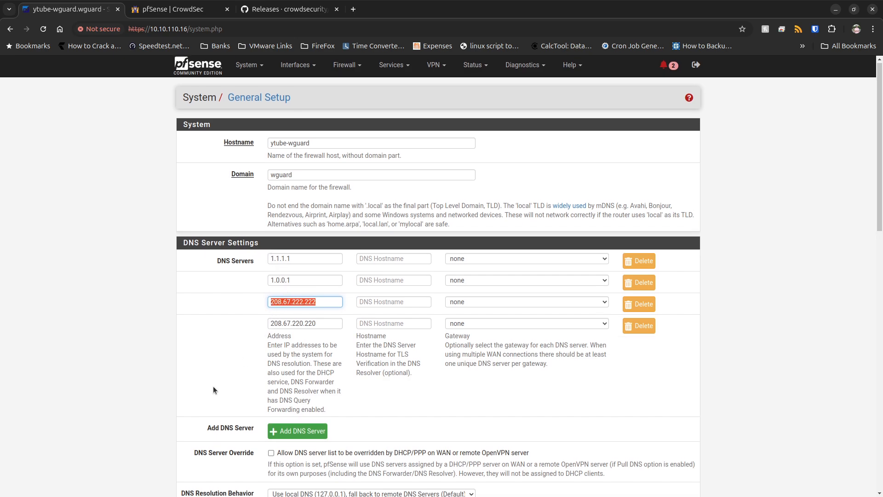
pyautogui.scroll(-5, 213, 385)
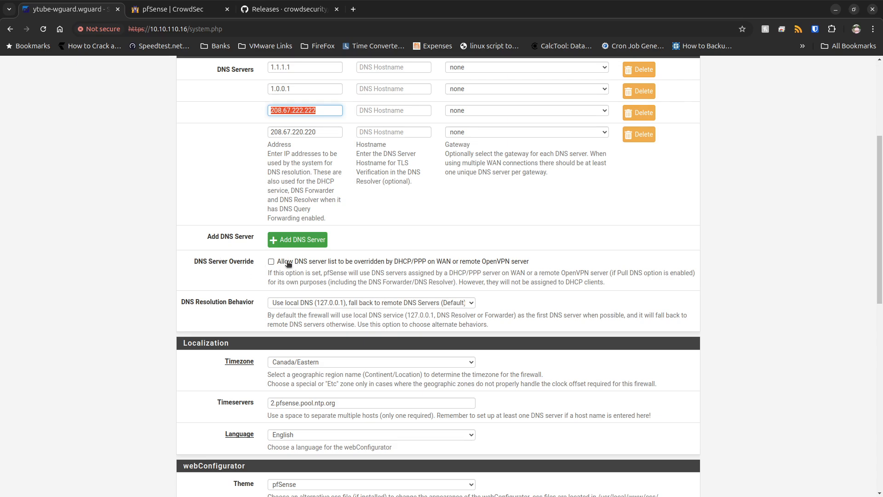
pyautogui.moveTo(289, 261); pyautogui.dragTo(530, 262)
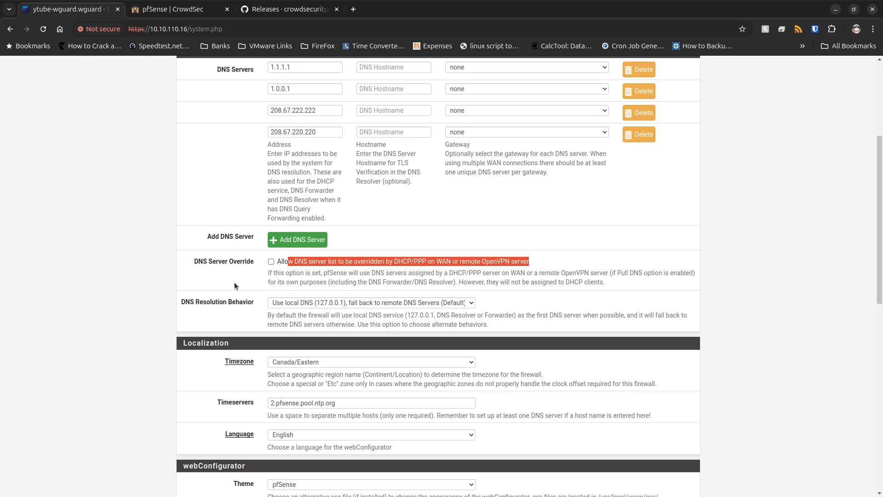
pyautogui.scroll(3, 223, 207)
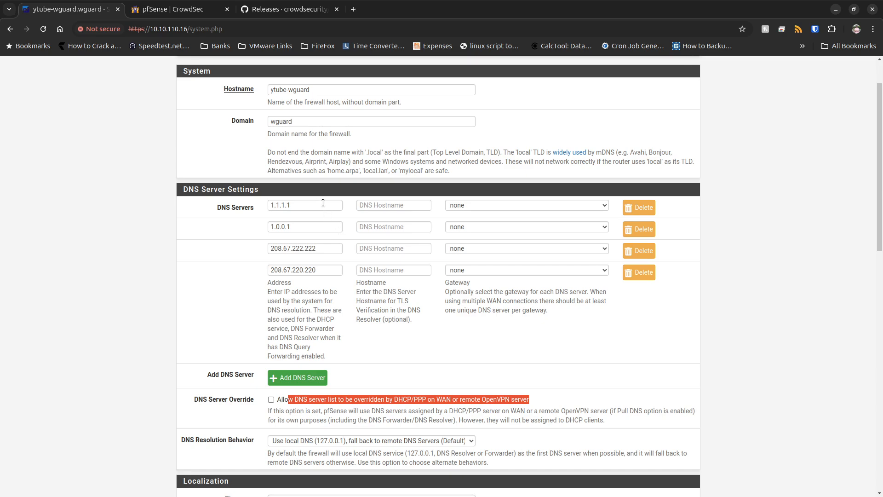
pyautogui.moveTo(323, 205); pyautogui.dragTo(260, 207)
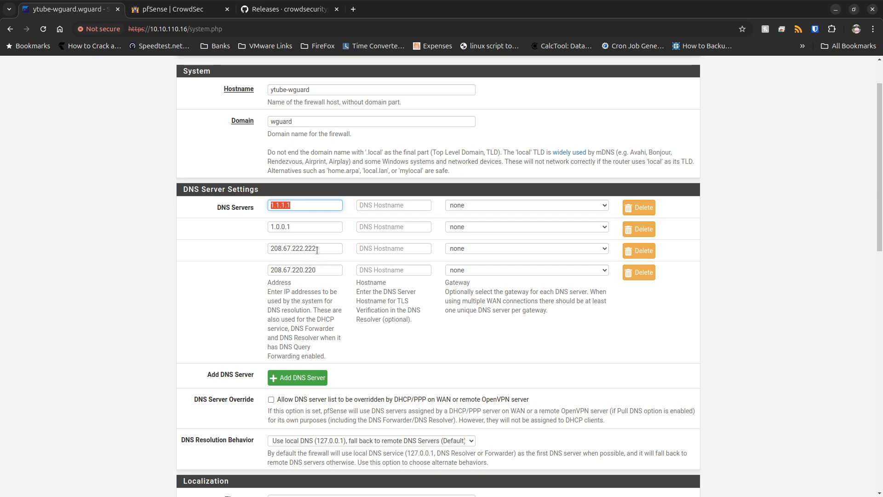
pyautogui.moveTo(317, 250); pyautogui.dragTo(265, 251)
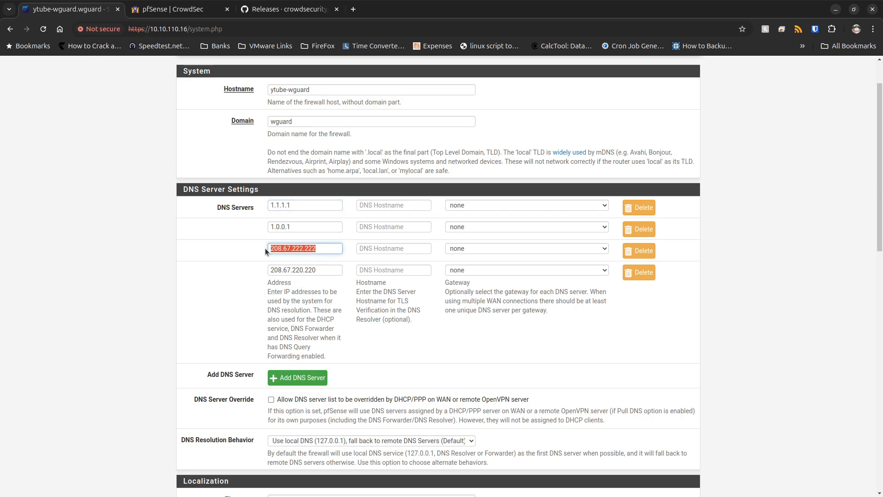
pyautogui.scroll(-15, 244, 373)
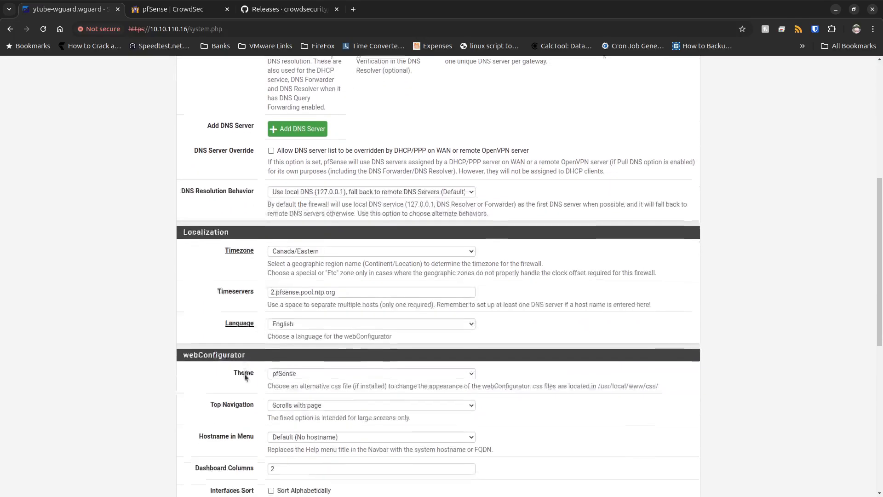
pyautogui.click(291, 454)
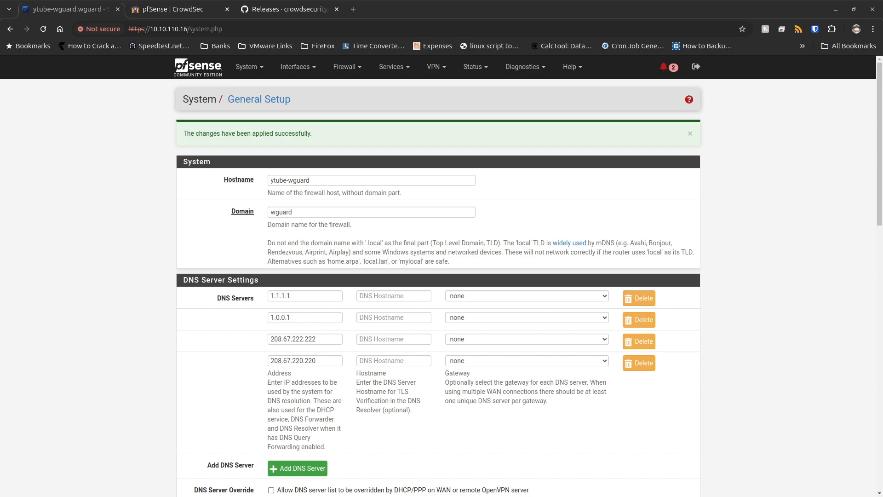
# Switch to Self_Hosted_Overview_rev1_NO_WM.pdf and examine the architecture overview diagram on page 1.
pyautogui.hotkey('alt', 'Tab')
pyautogui.hotkey('alt', 'Tab')
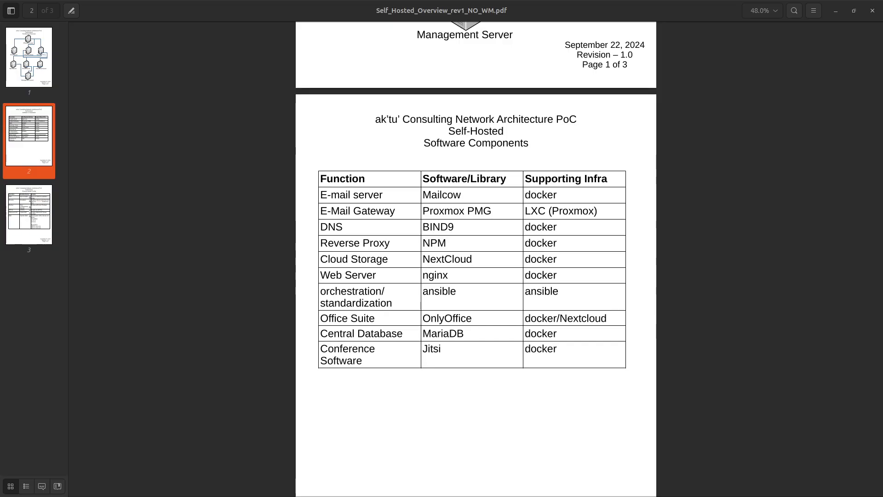
pyautogui.click(39, 53)
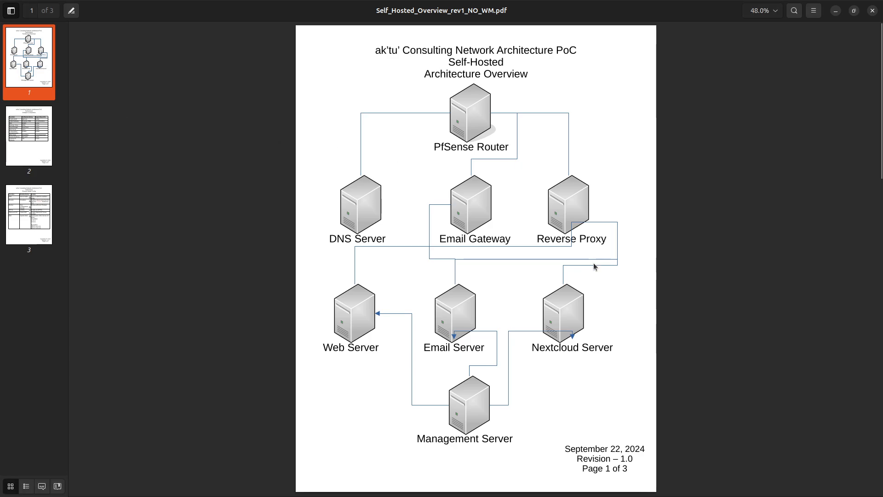